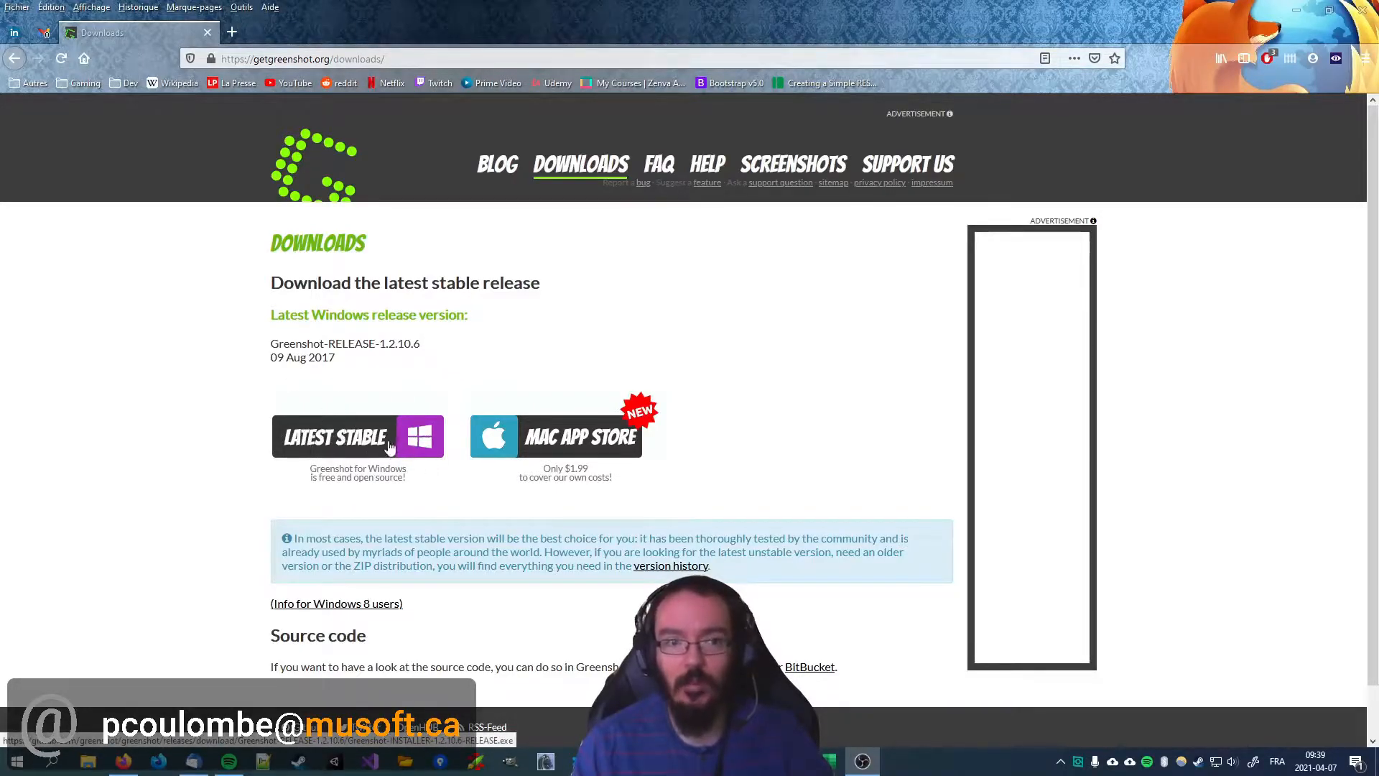
Step: Download the latest stable Windows installer of Greenshot to the Téléchargements folder, replacing the existing file
left_click(351, 447)
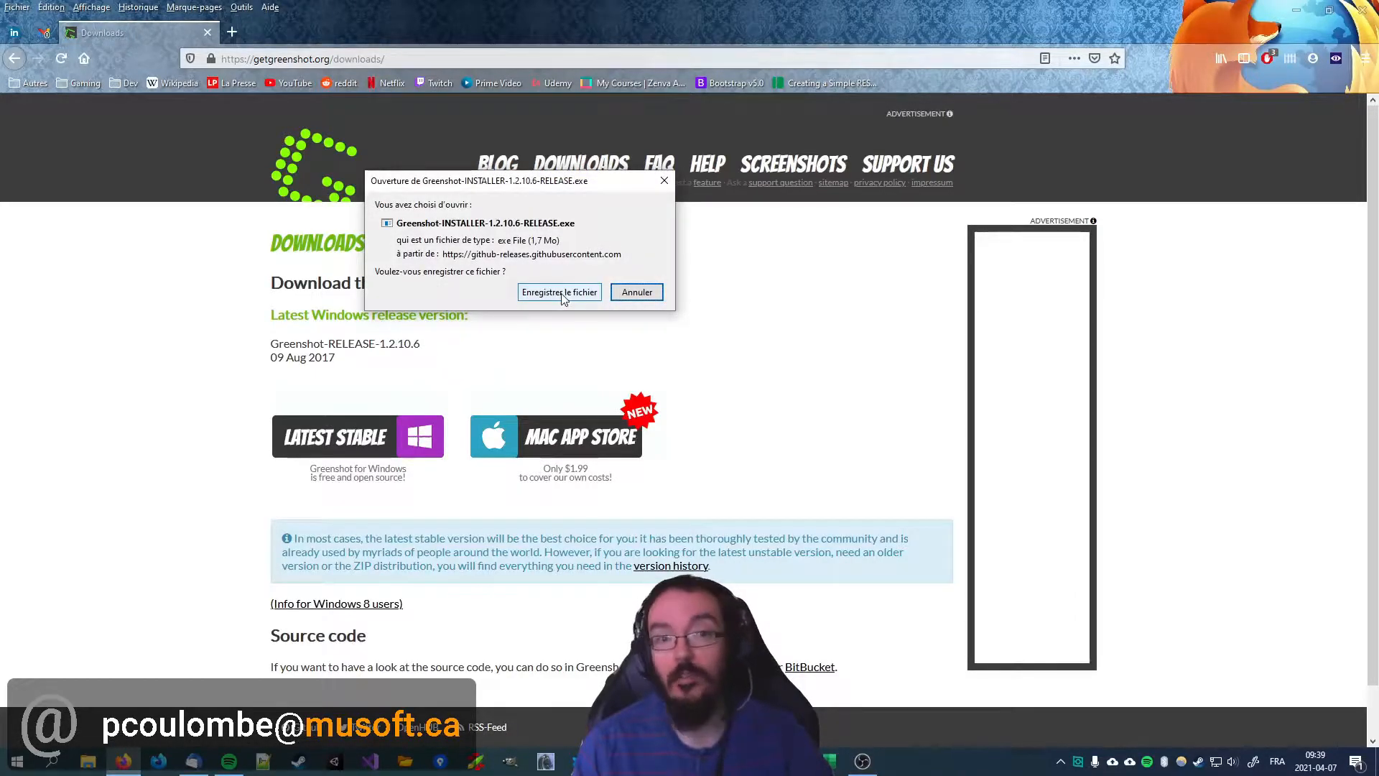
left_click(561, 293)
left_click(566, 428)
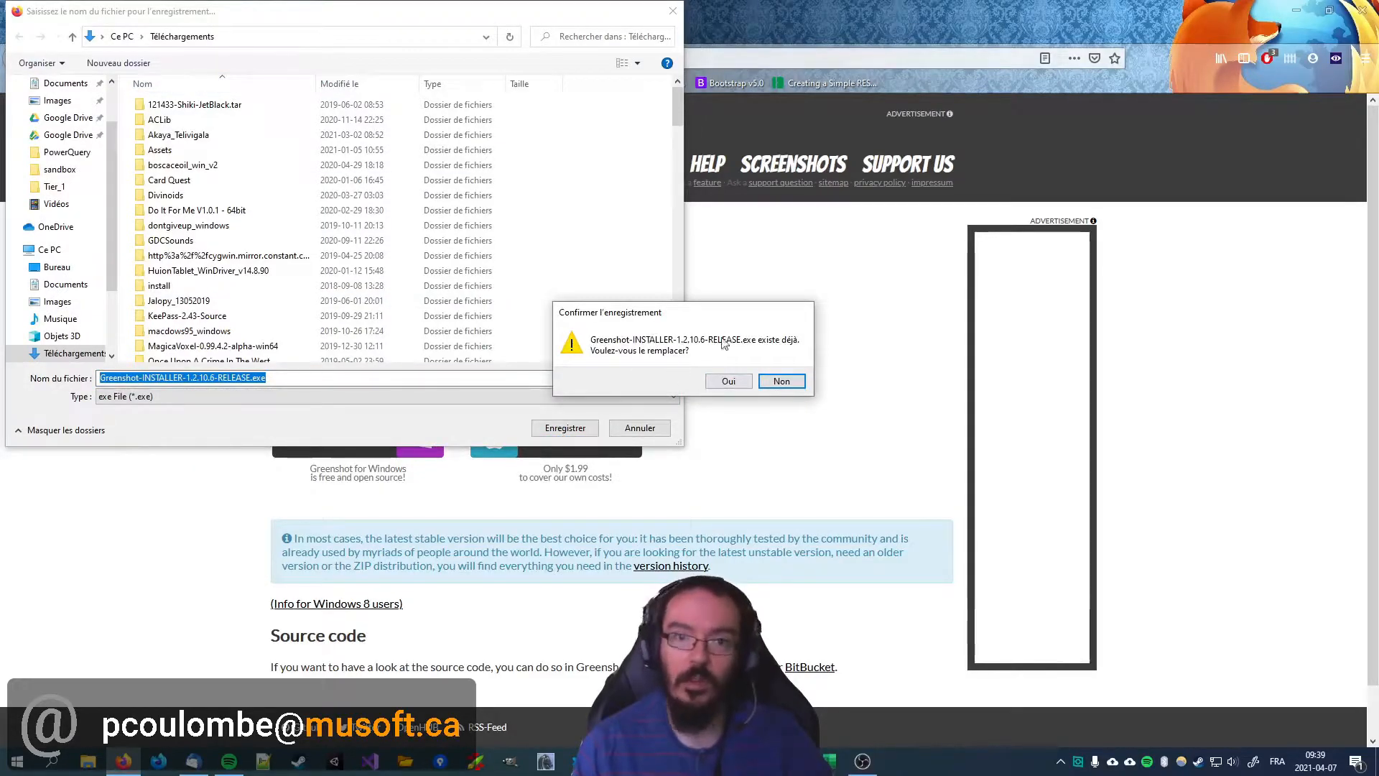
left_click(729, 382)
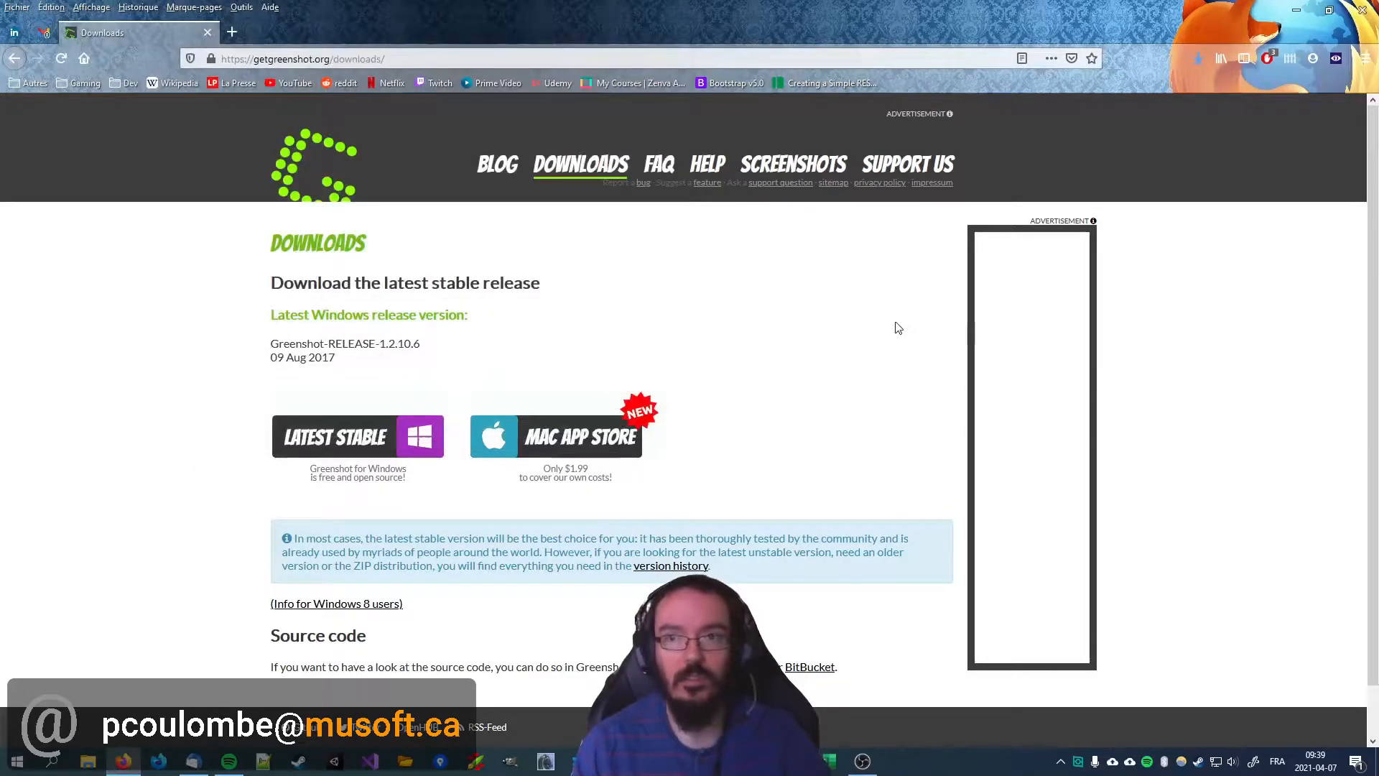
Step: Run the downloaded Greenshot-INSTALLER-1.2.10.6-RELEASE.exe and advance the setup wizard to its Information page
left_click(1195, 59)
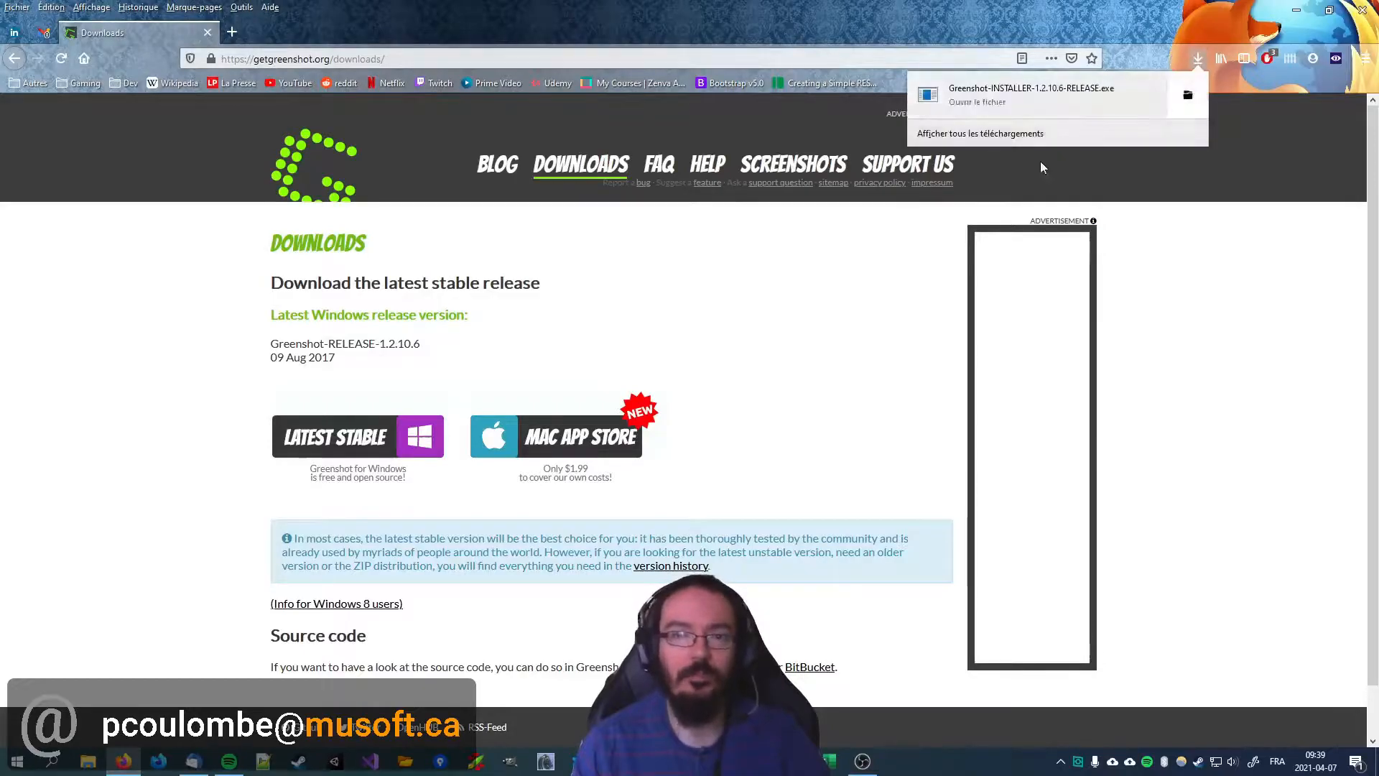
left_click(989, 108)
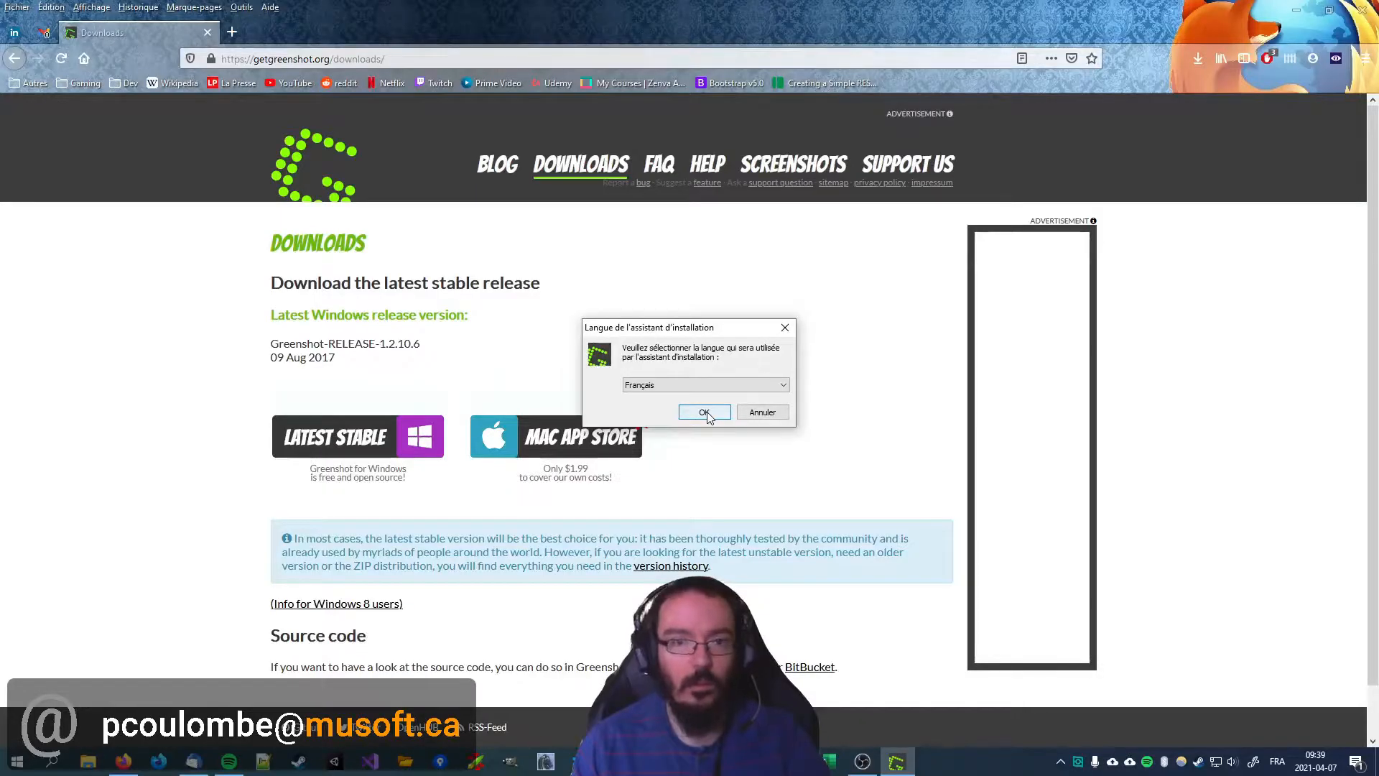
left_click(705, 413)
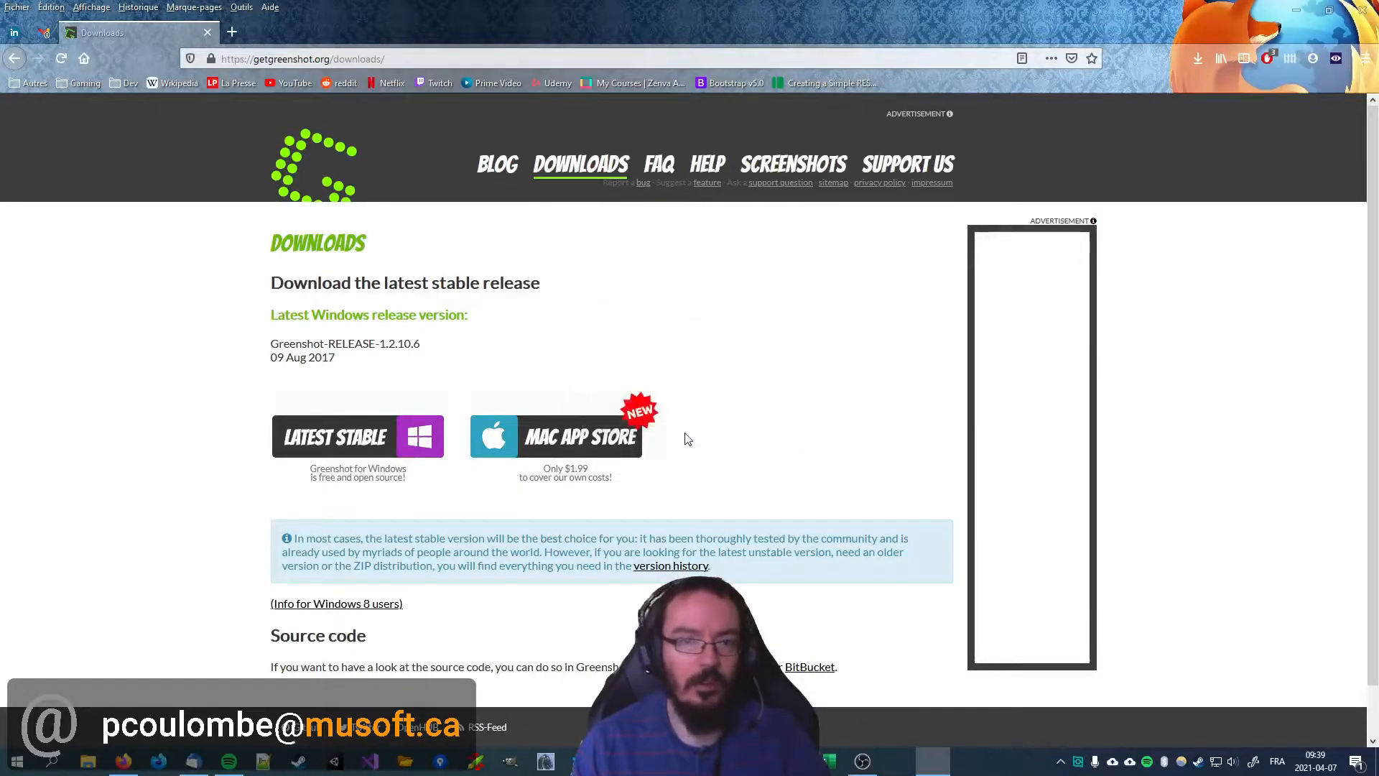
left_click(639, 453)
left_click_drag(669, 345, 544, 339)
left_click(628, 340)
left_click(781, 502)
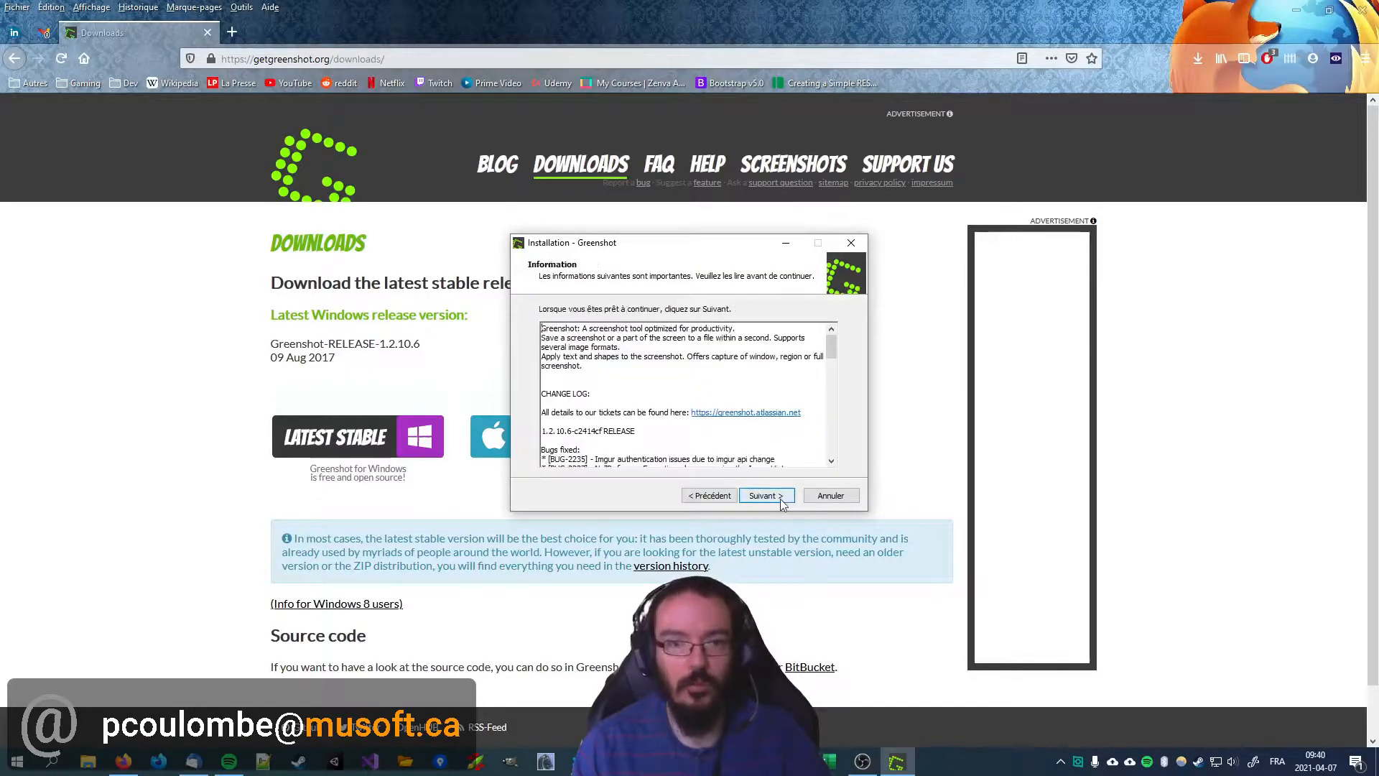
Step: Keep C:\Program Files\Greenshot as the installation folder and continue to the component selection
left_click(764, 496)
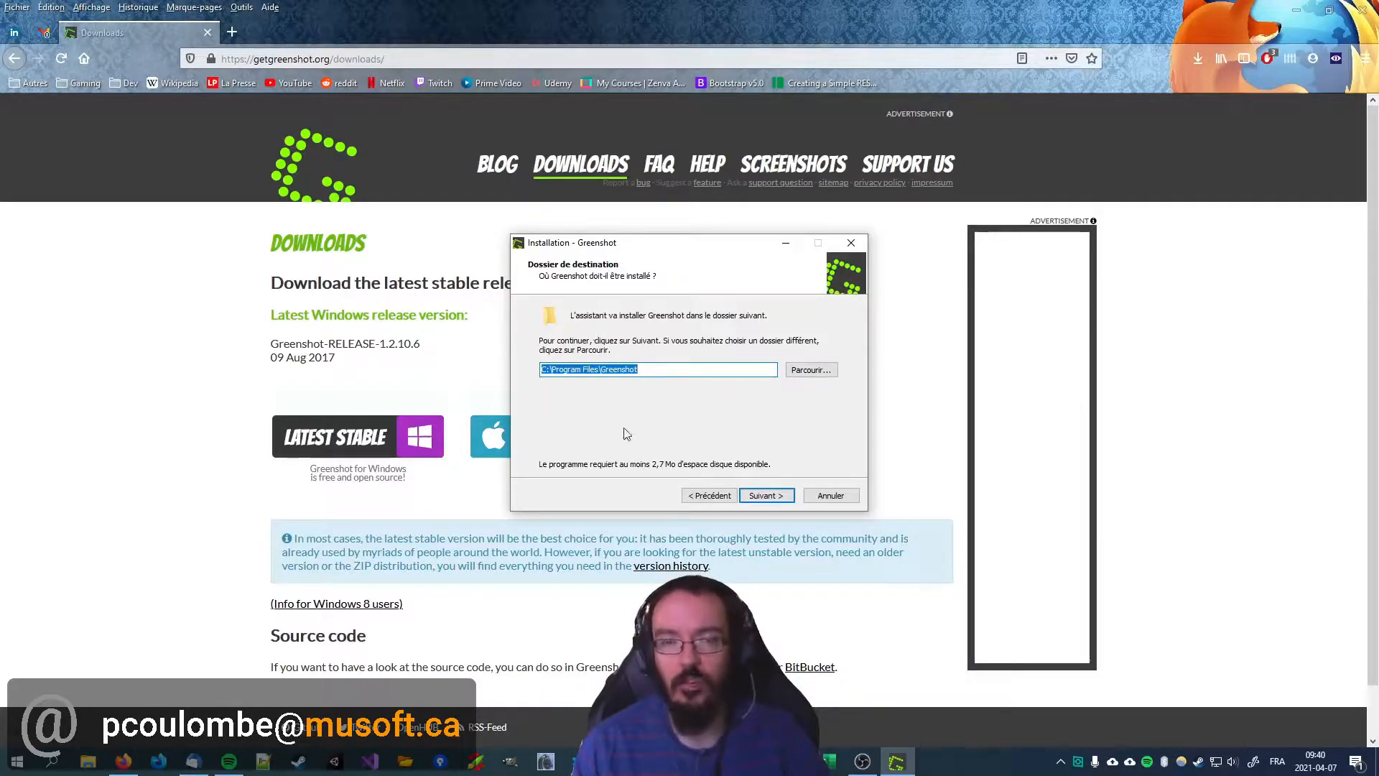
left_click(557, 371)
left_click_drag(550, 369, 594, 373)
left_click(596, 371)
left_click_drag(574, 369, 600, 373)
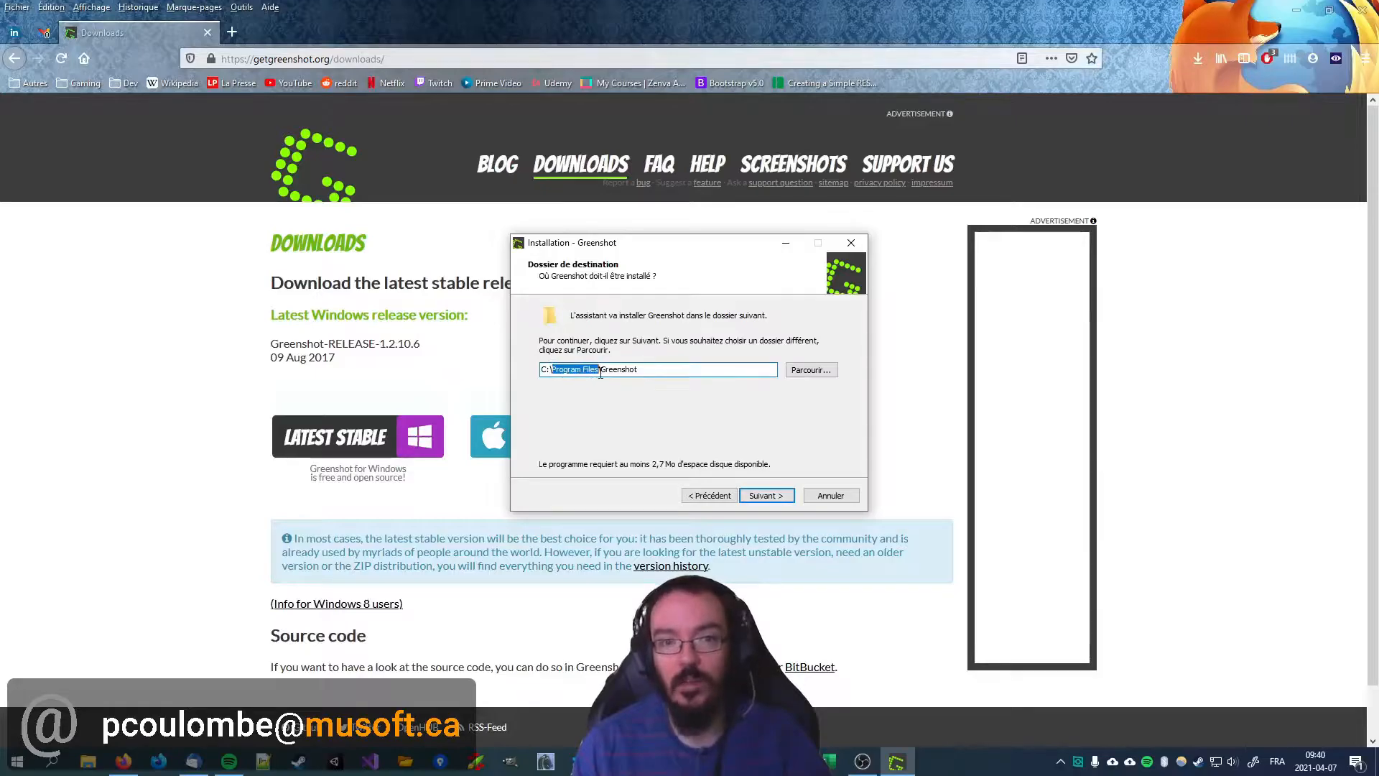
left_click(621, 371)
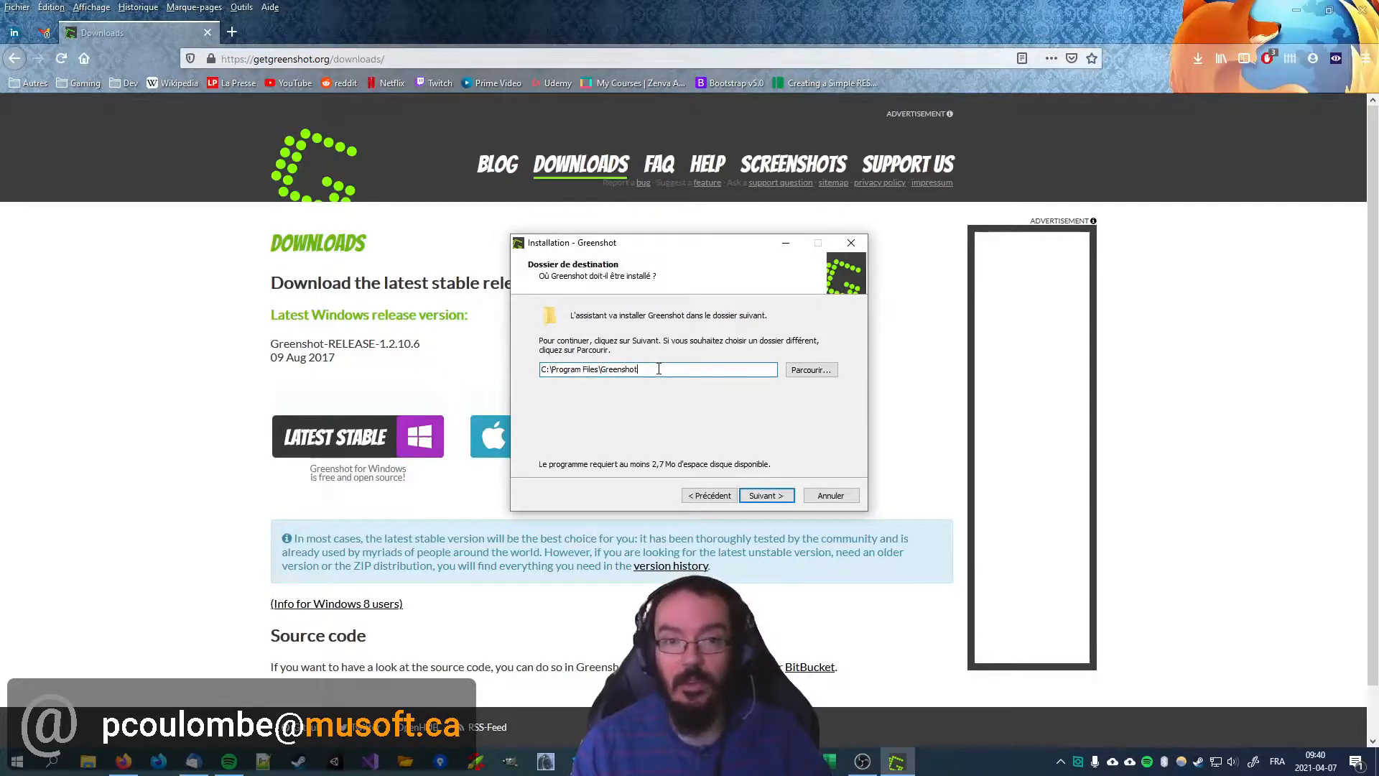
left_click_drag(658, 369, 585, 372)
left_click(613, 370)
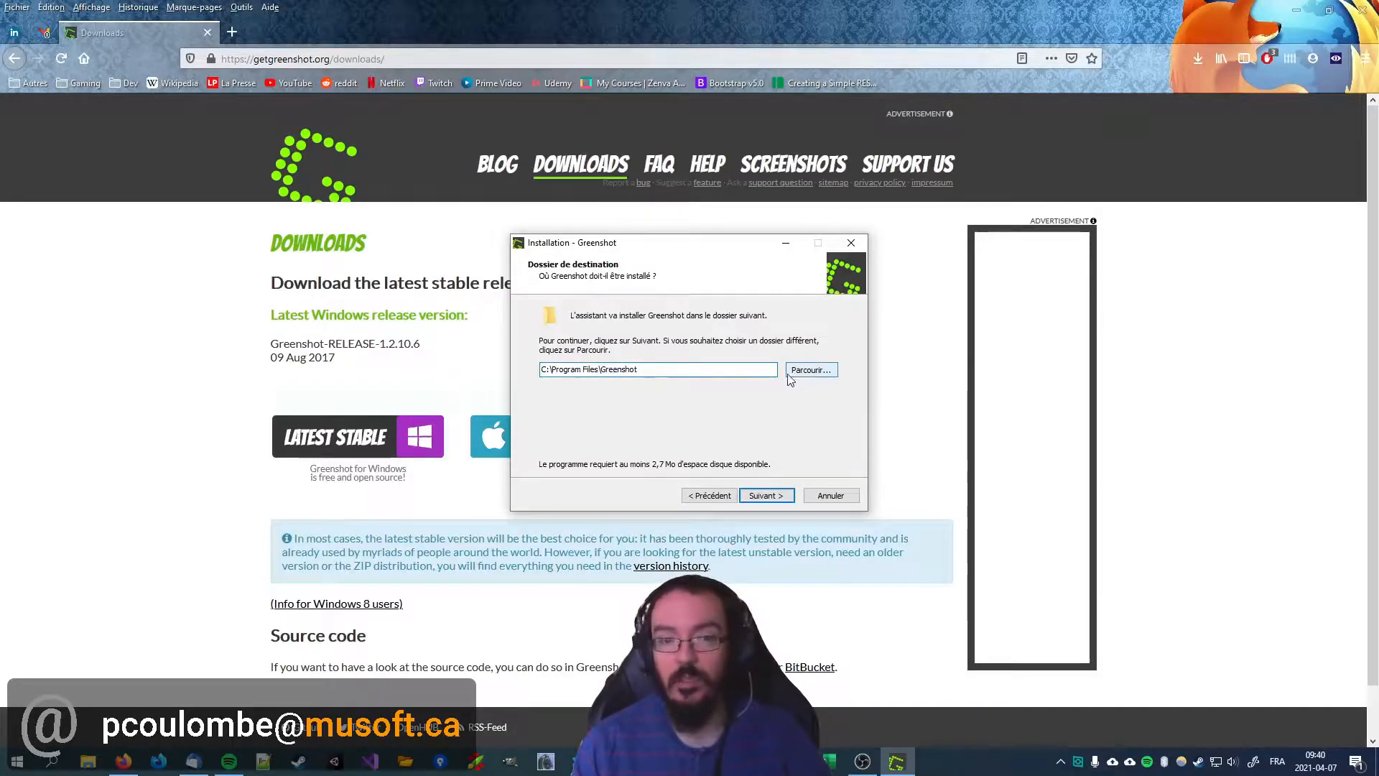
left_click_drag(548, 369, 616, 369)
left_click(609, 369)
left_click(745, 501)
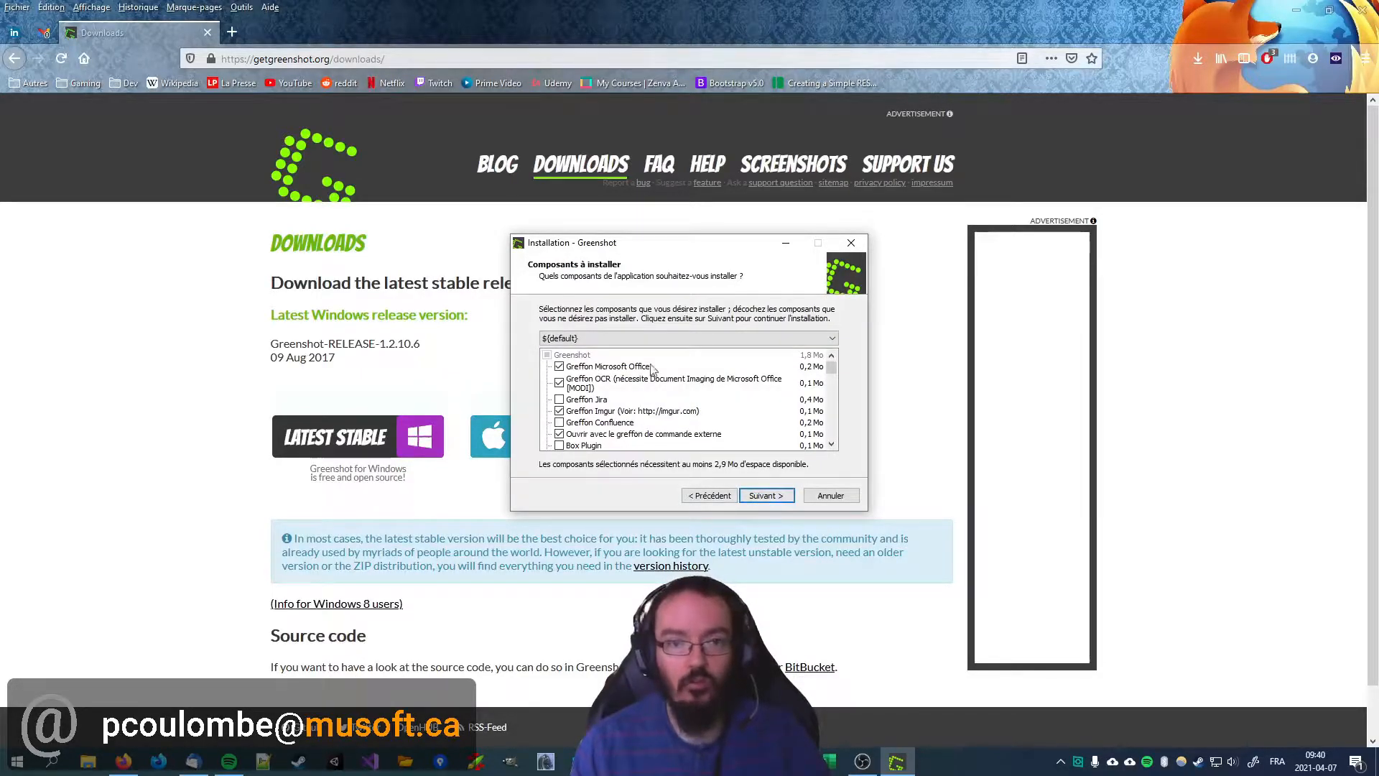
Step: Add the Français - Québec language to the components to install and continue to the Start menu folder page
scroll(639, 367, "down", 1)
scroll(711, 392, "down", 5)
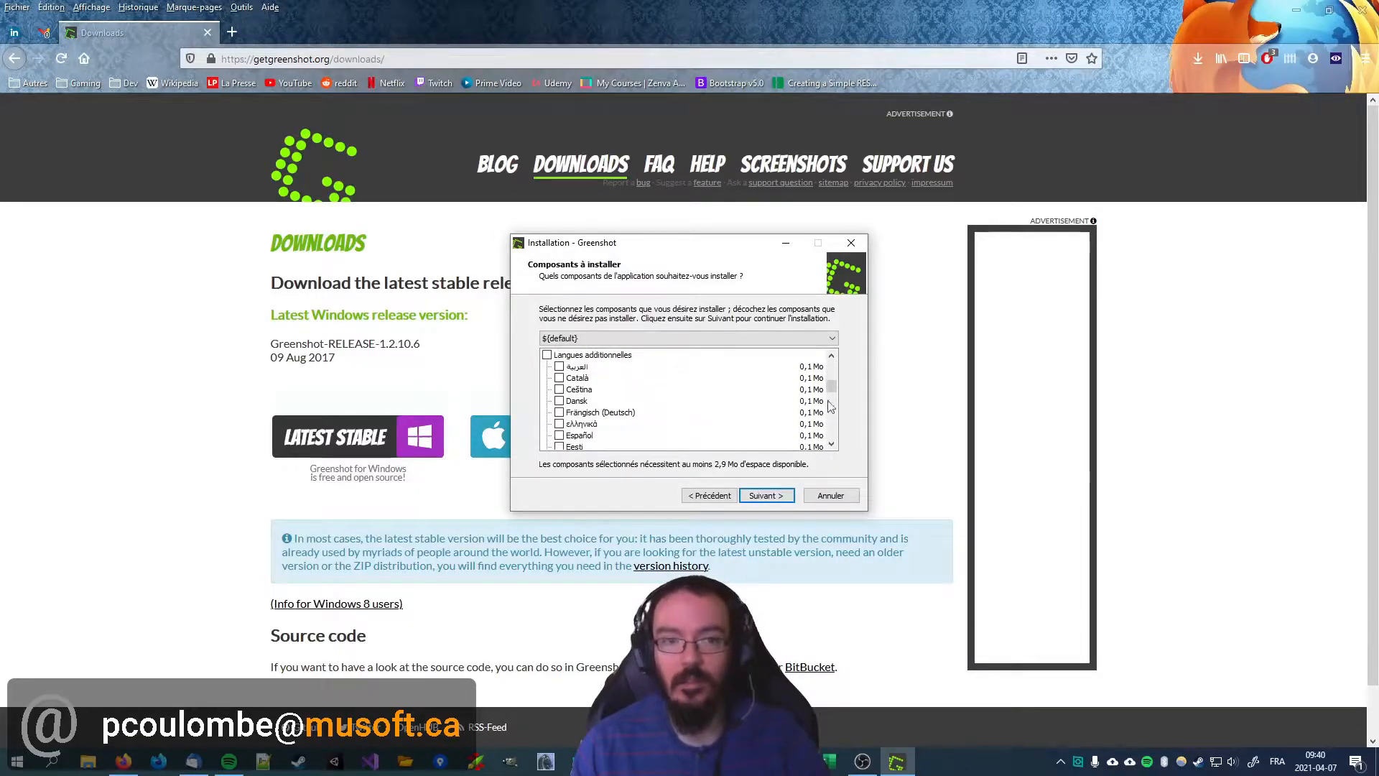
left_click_drag(835, 385, 834, 398)
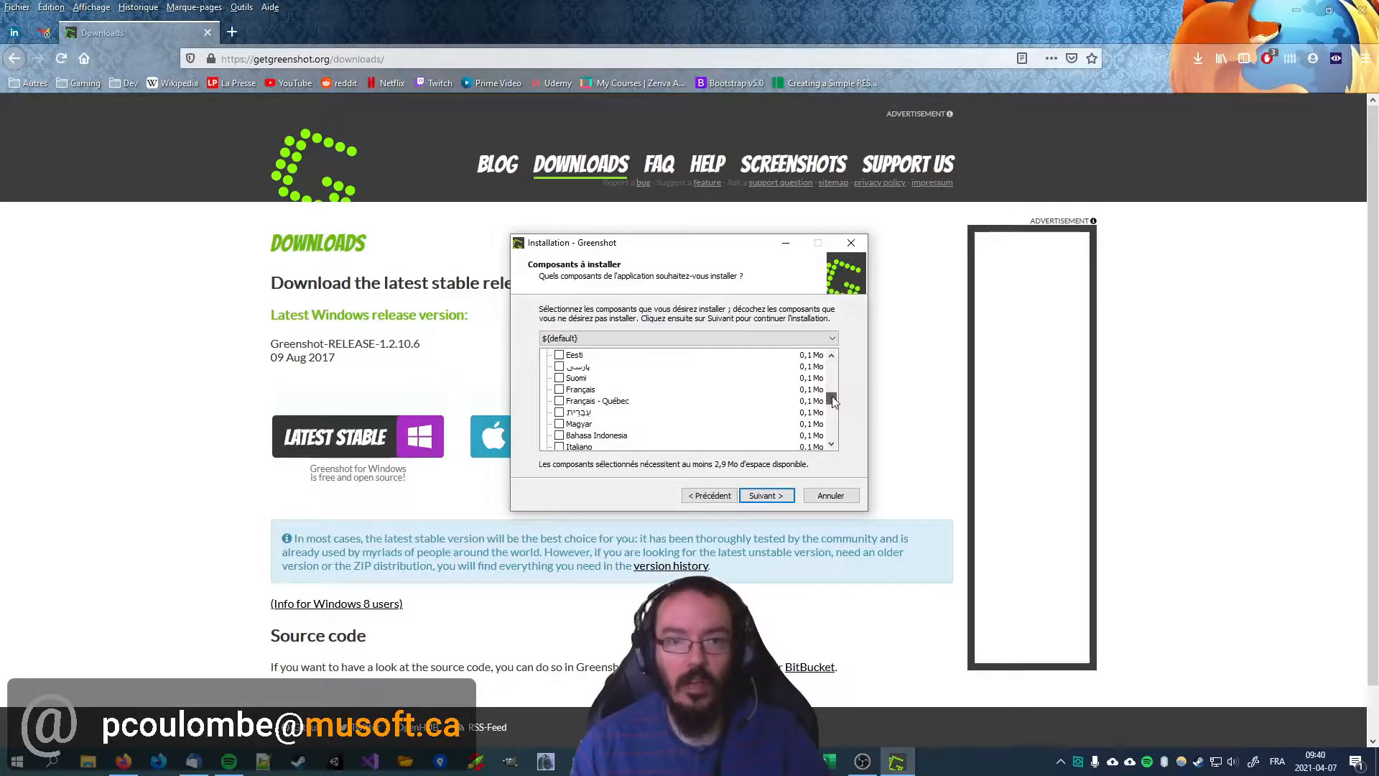
left_click(558, 402)
scroll(700, 417, "down", 7)
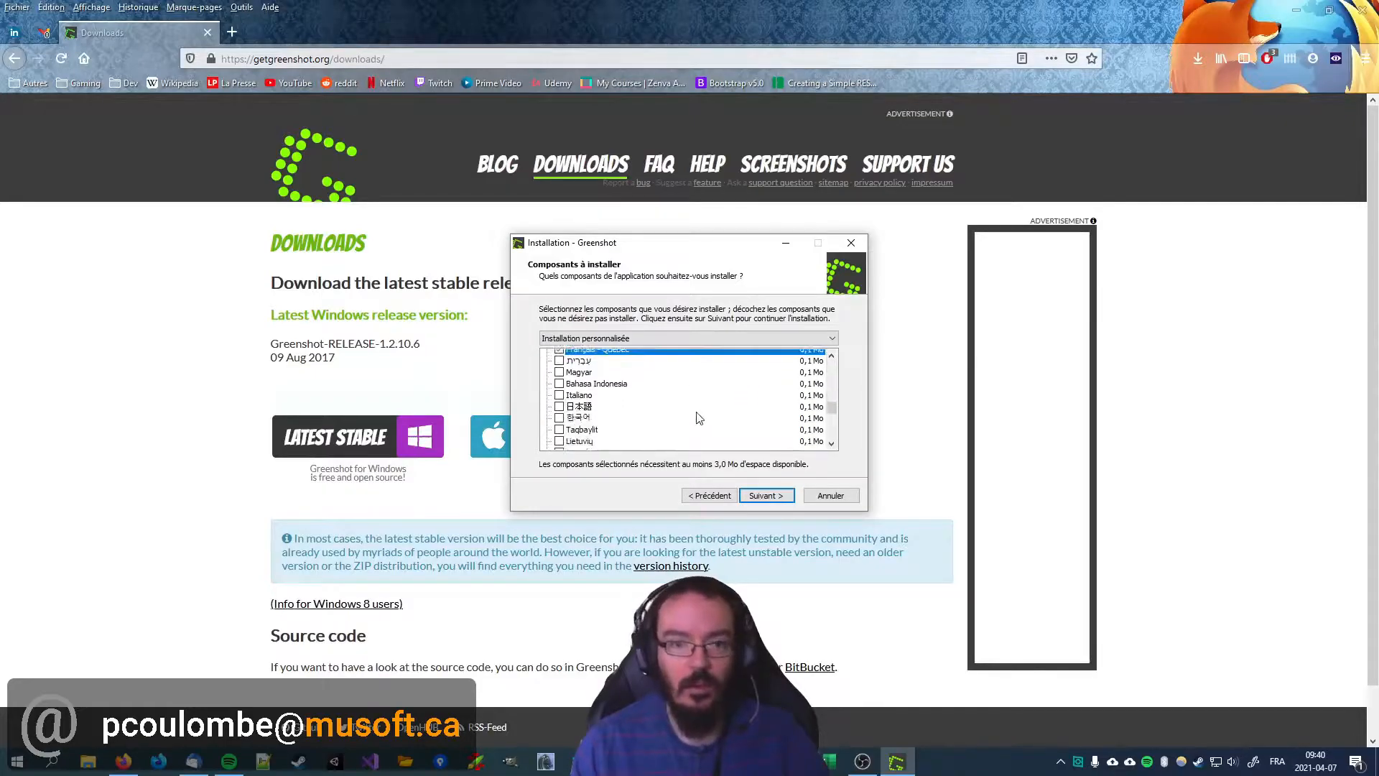
left_click(764, 496)
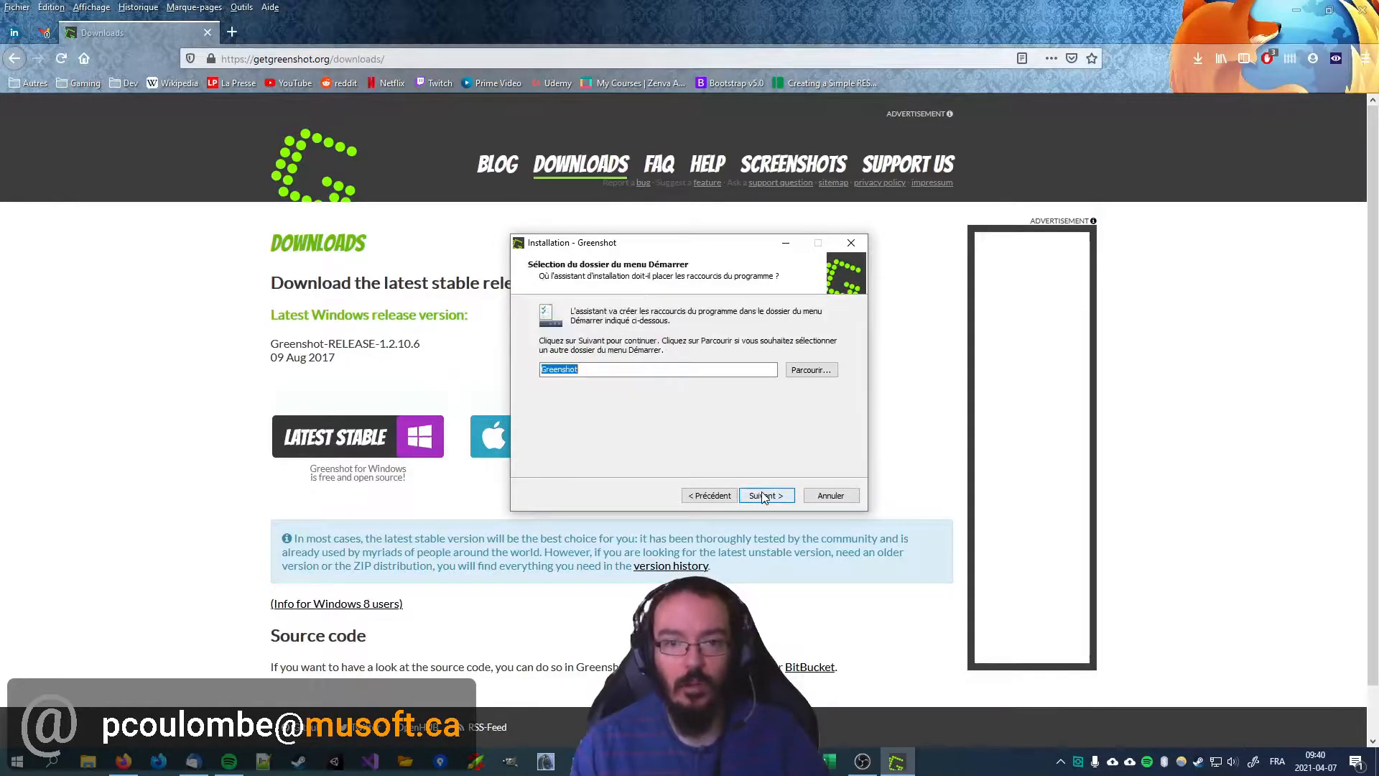
Step: Keep the Greenshot Start menu folder and the launch at Windows startup, and start the installation
left_click(764, 495)
left_click(765, 495)
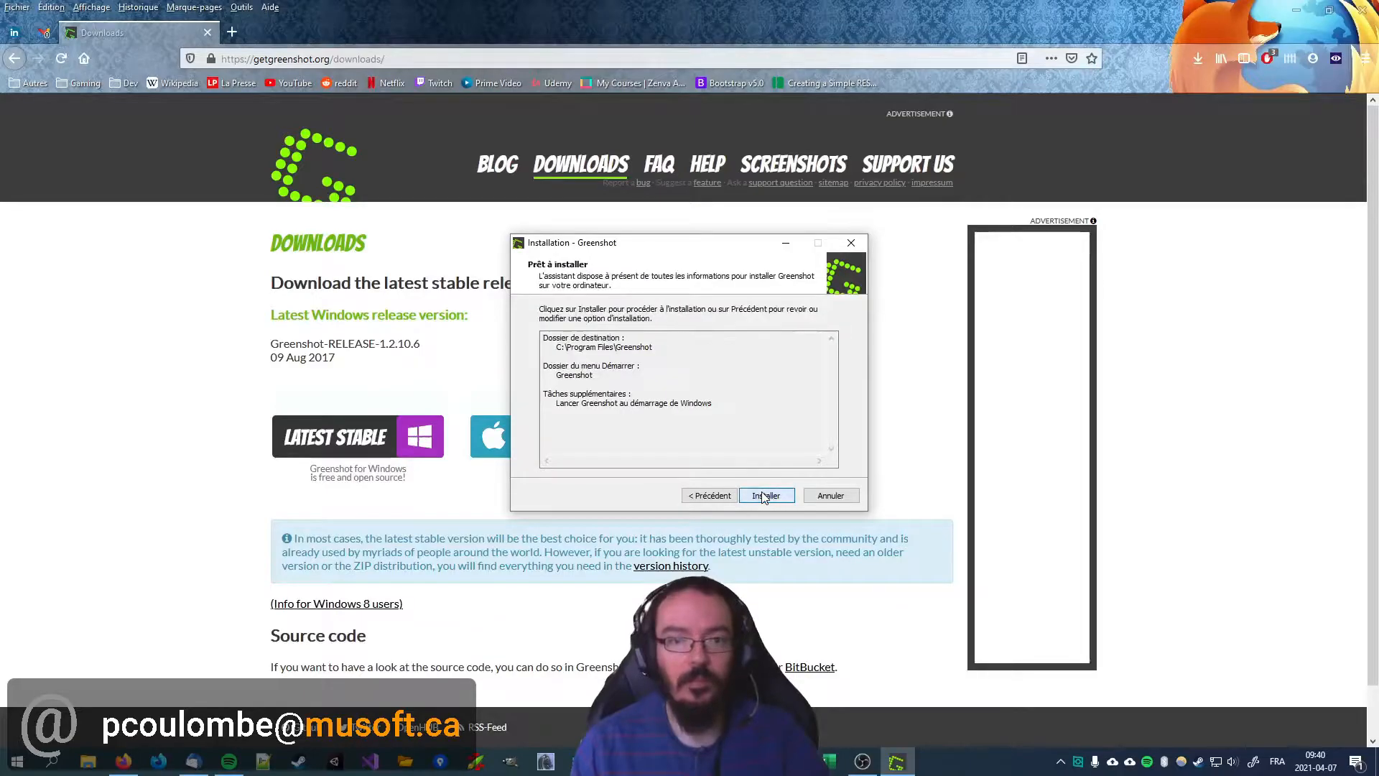
left_click(709, 496)
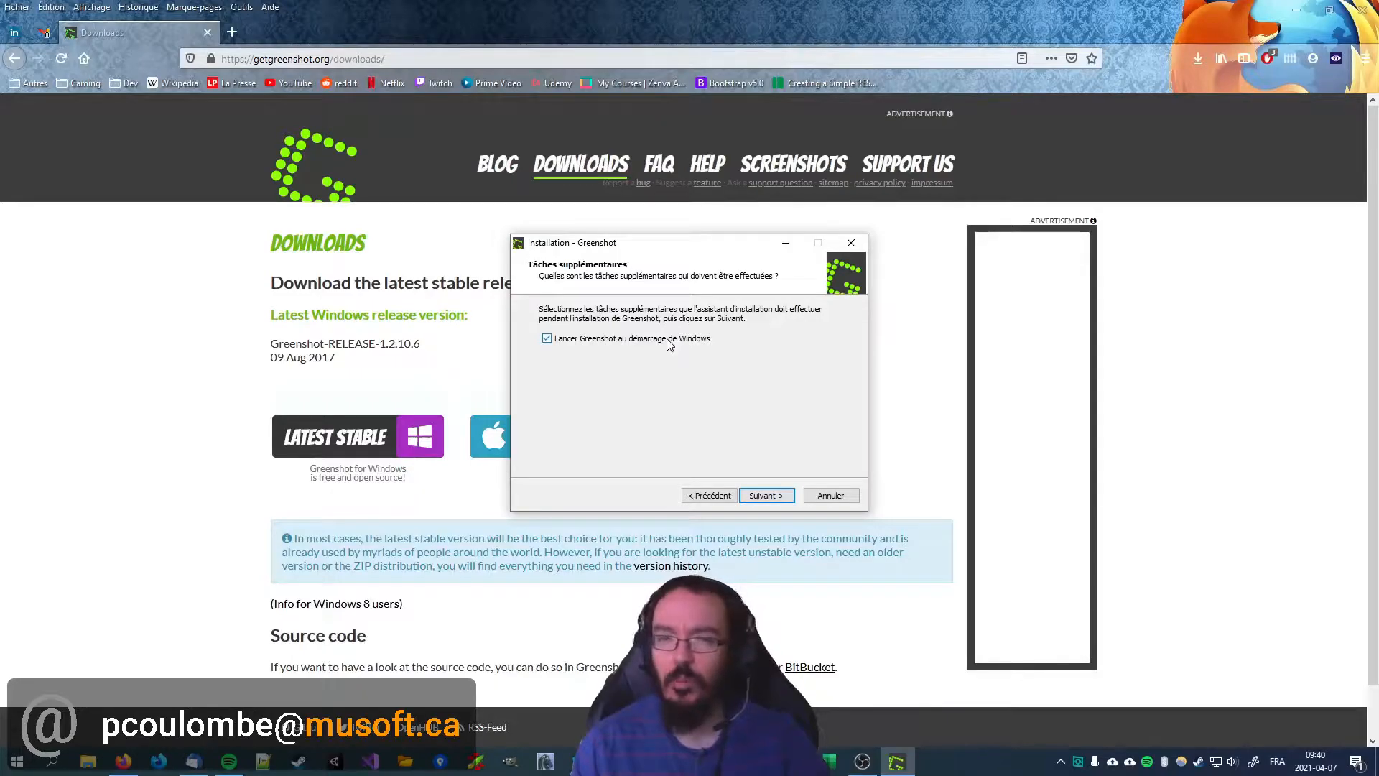
left_click(766, 495)
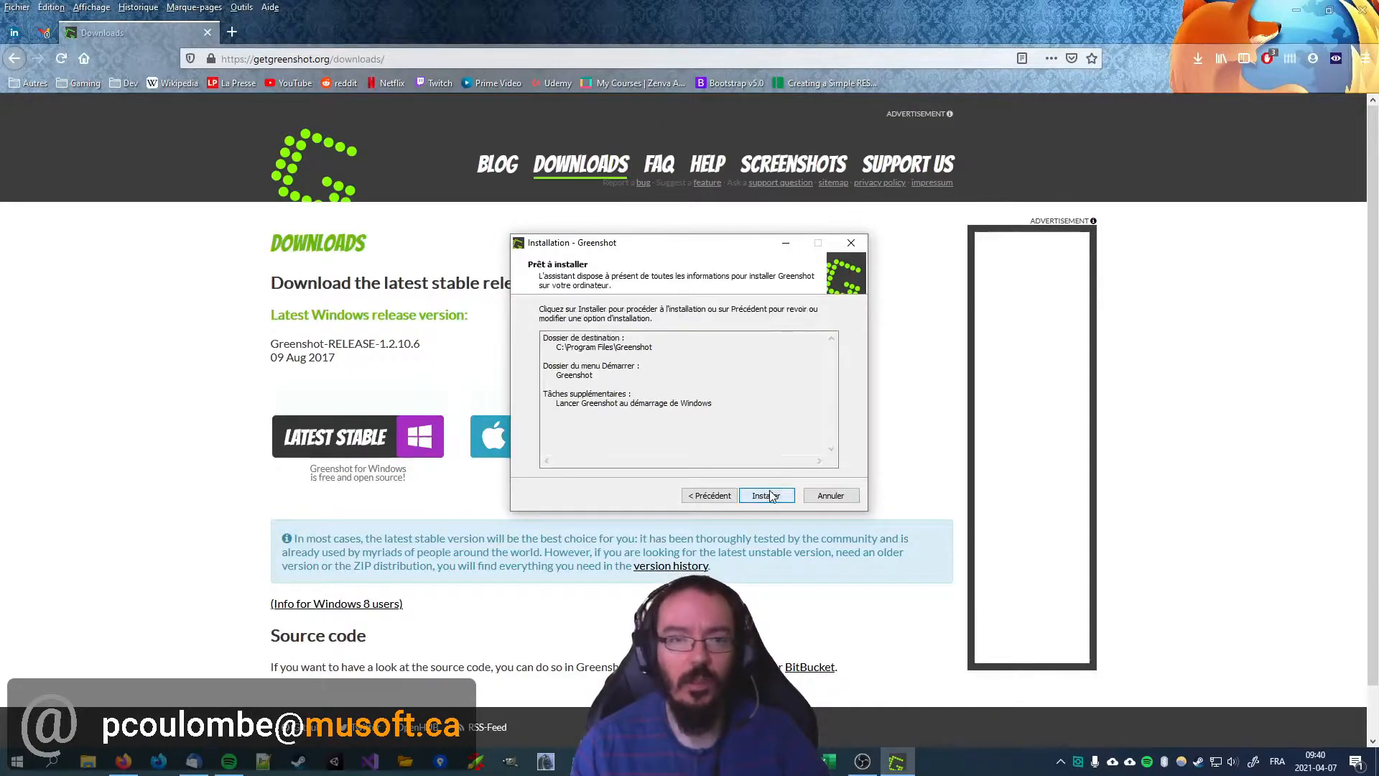
left_click(770, 496)
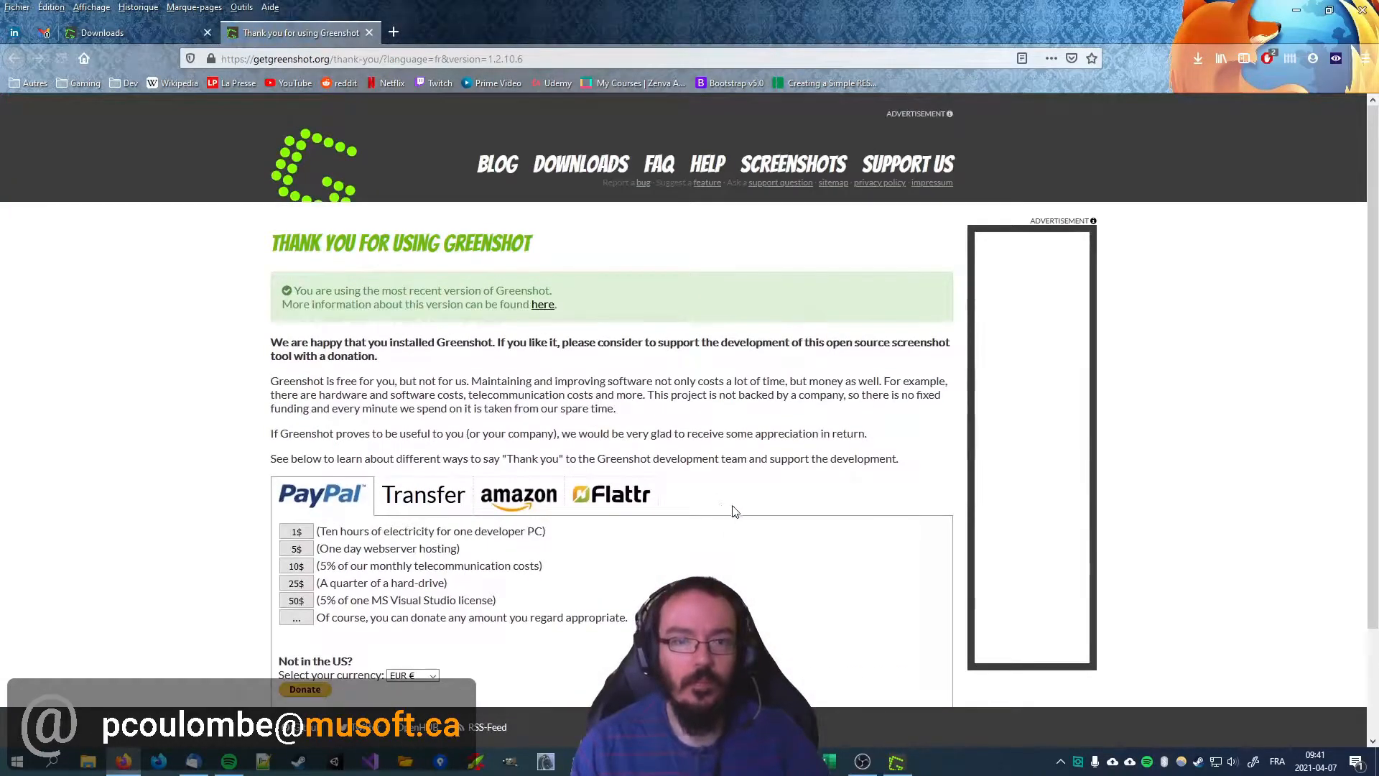
Step: Close the thank-you web page and finish the setup wizard with the option to start Greenshot enabled
key("ctrl+w")
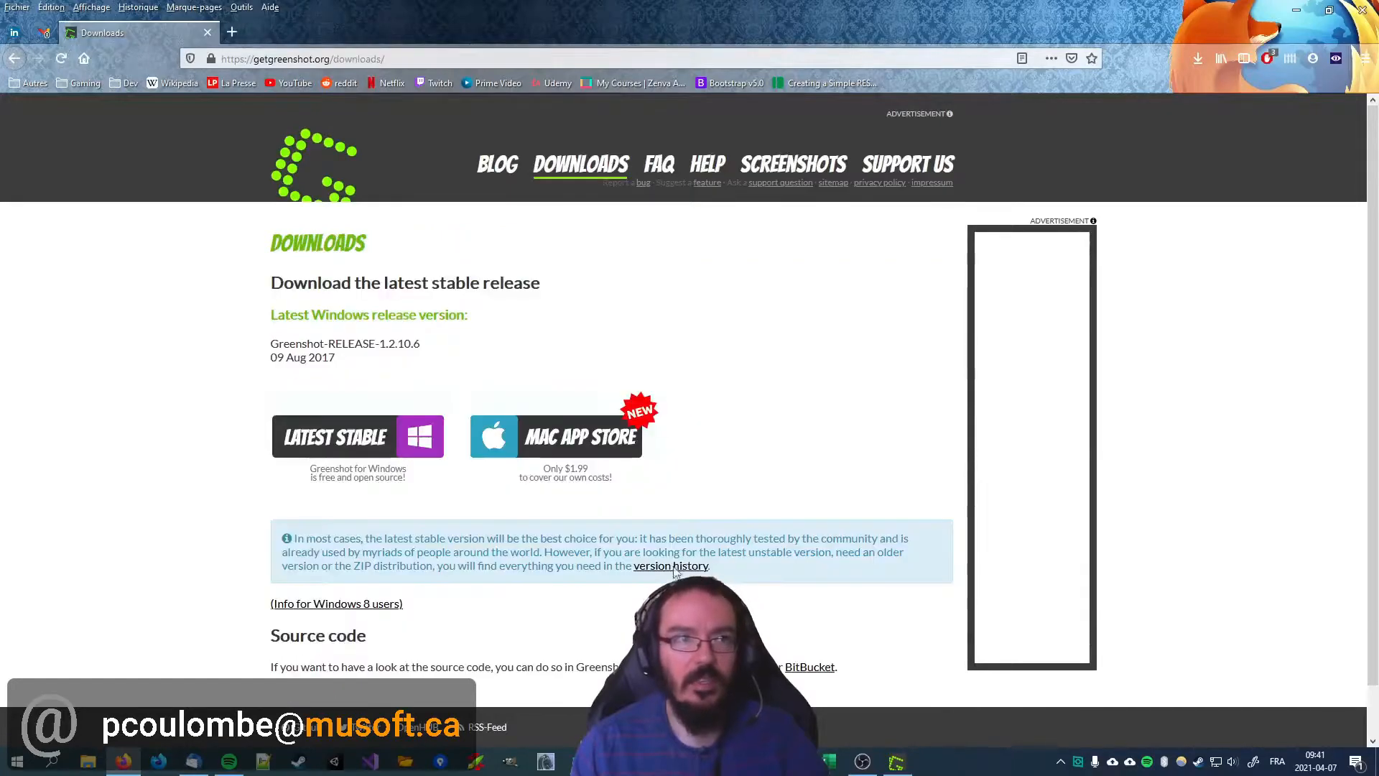
left_click(902, 762)
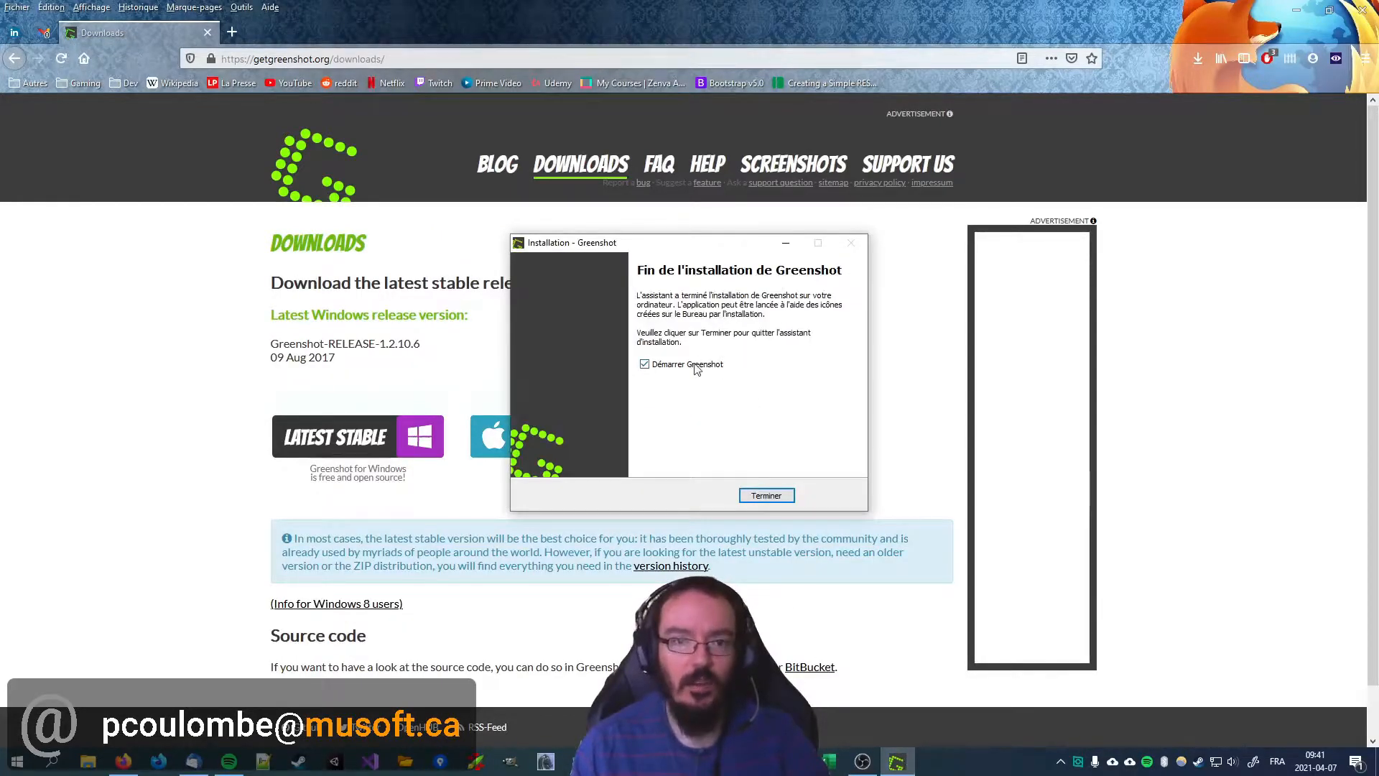
left_click(767, 496)
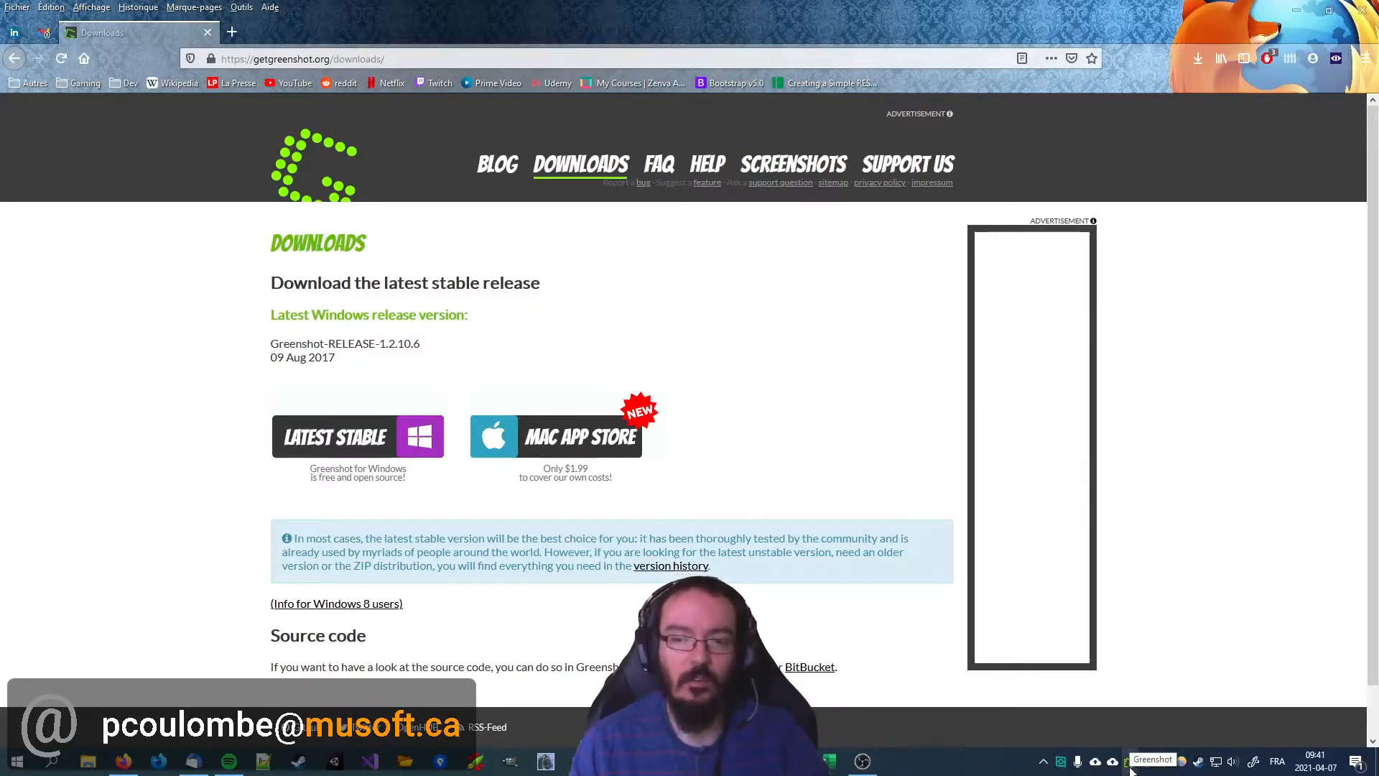
Step: Open Greenshot's preferences and review the general settings and capture keyboard shortcuts
right_click(1129, 768)
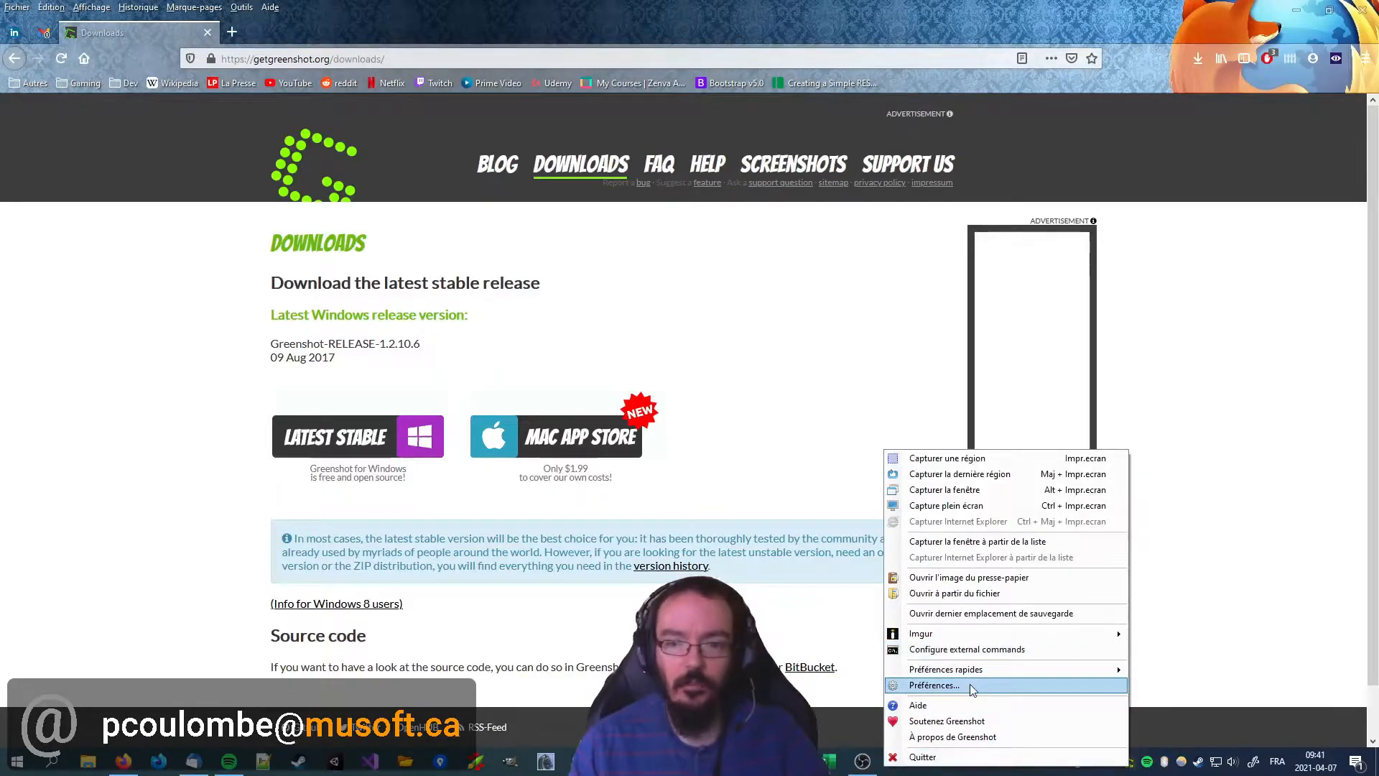
left_click(933, 686)
left_click_drag(287, 152, 621, 184)
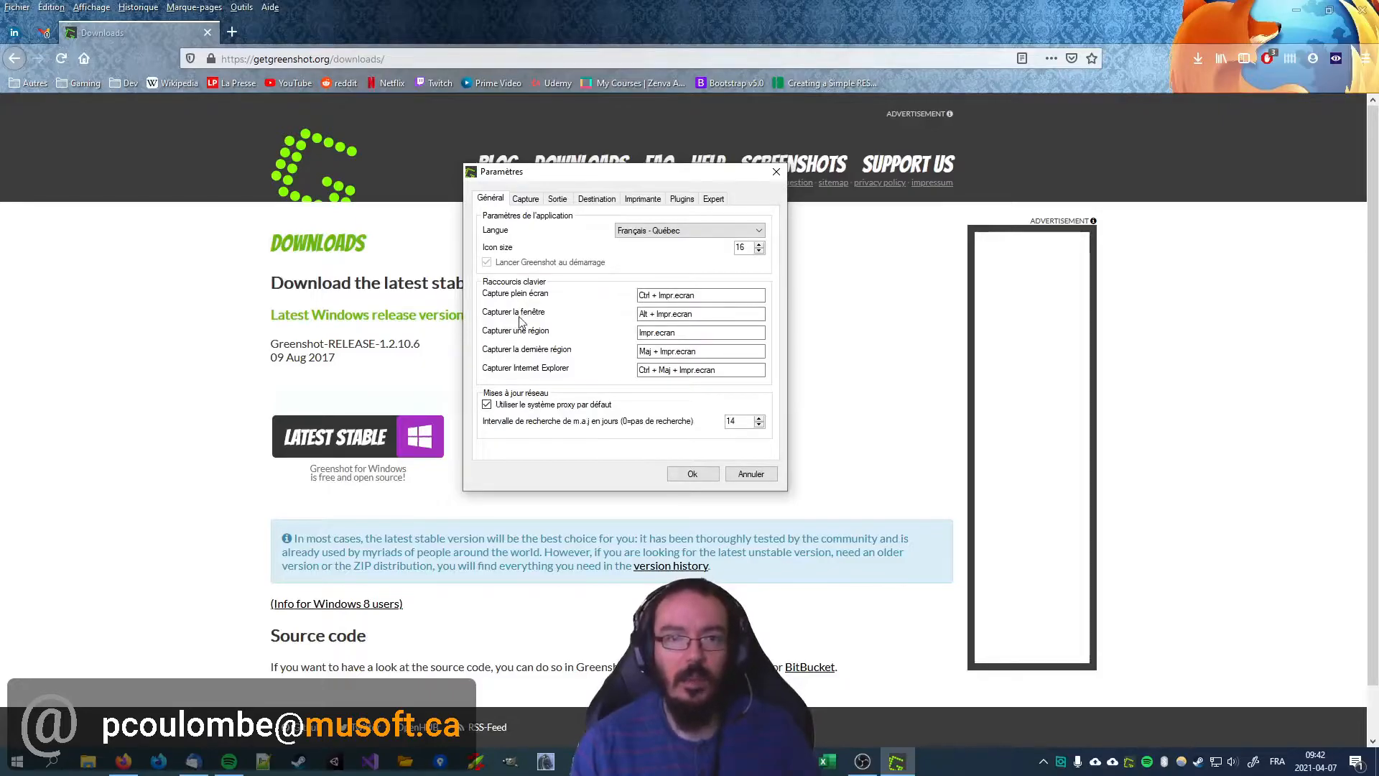
left_click_drag(570, 185, 606, 223)
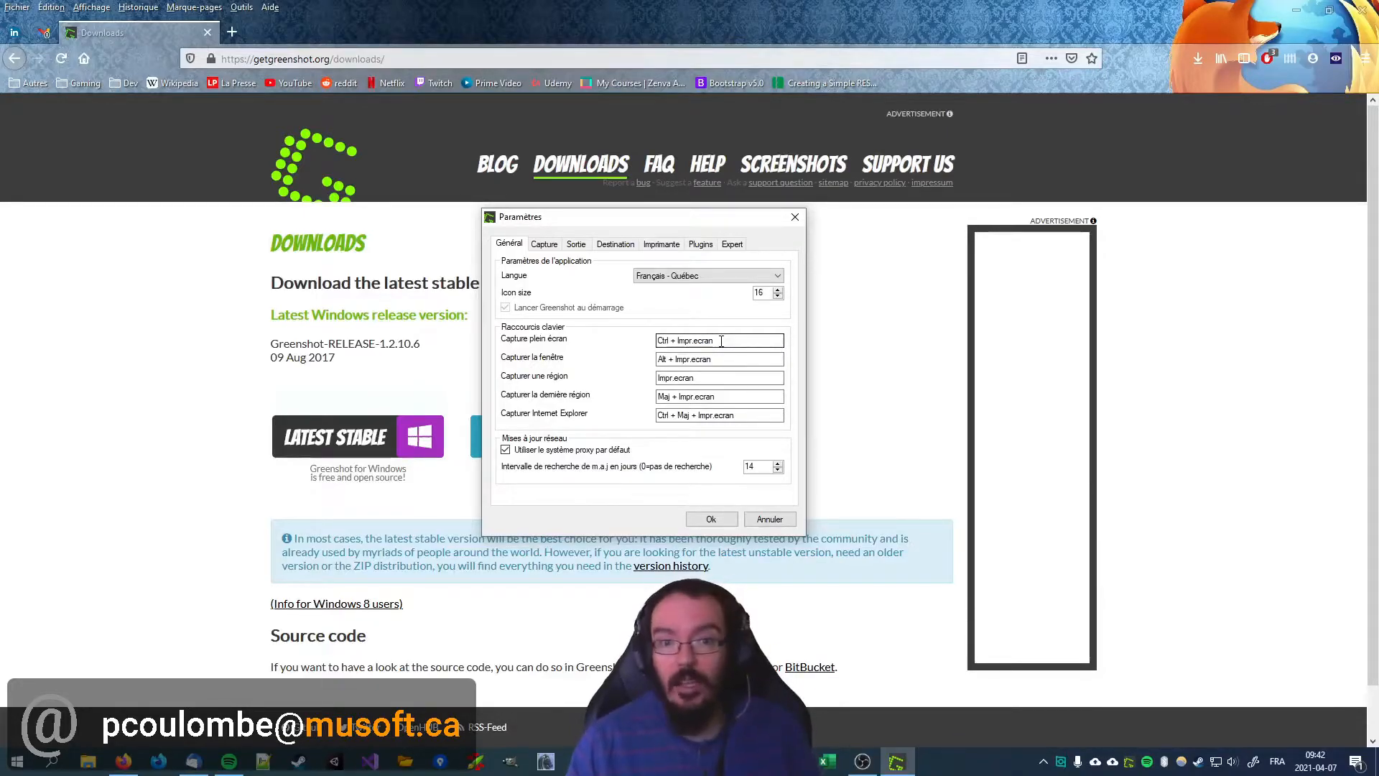
Step: Try Alt + Ctrl + Impr.ecran as the full-screen capture shortcut, restore Ctrl + Impr.ecran and accept the preferences
left_click(688, 339)
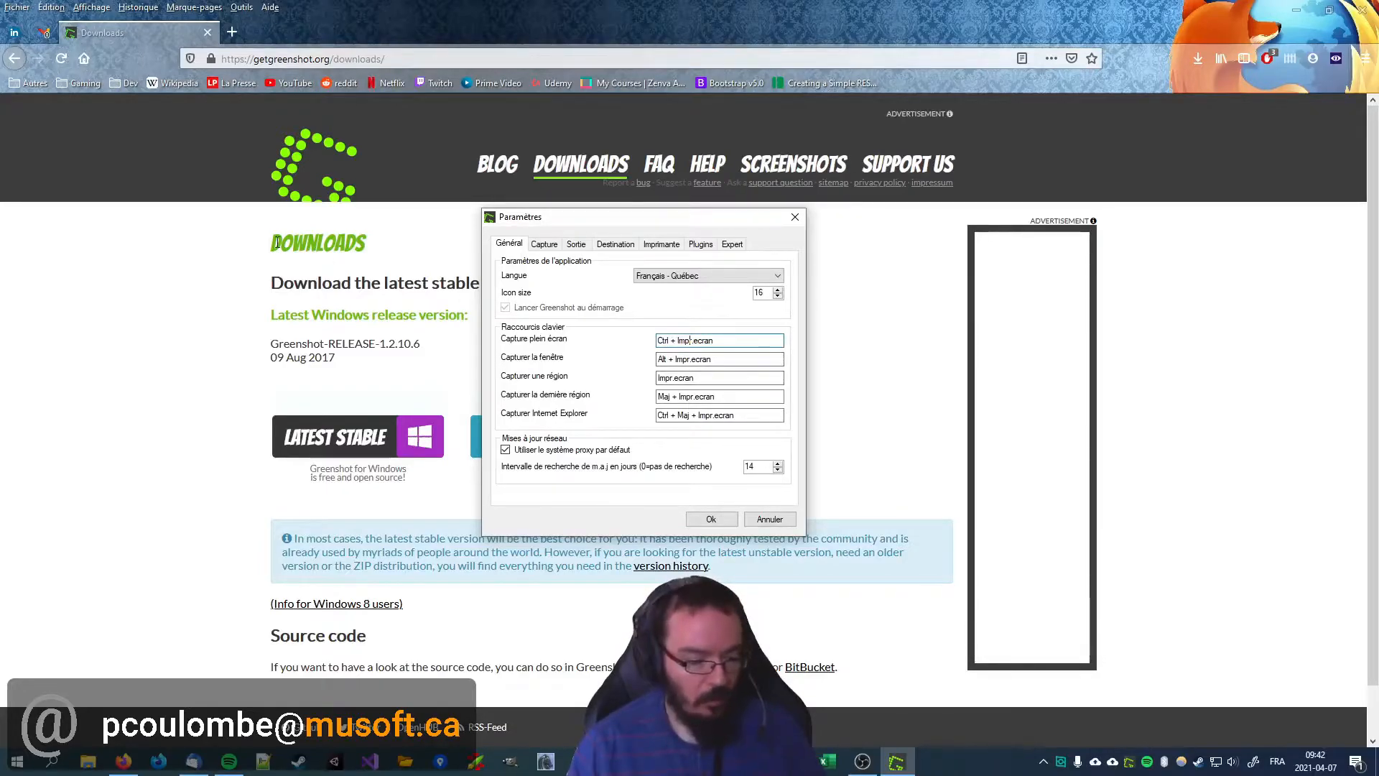
key("ctrl+alt")
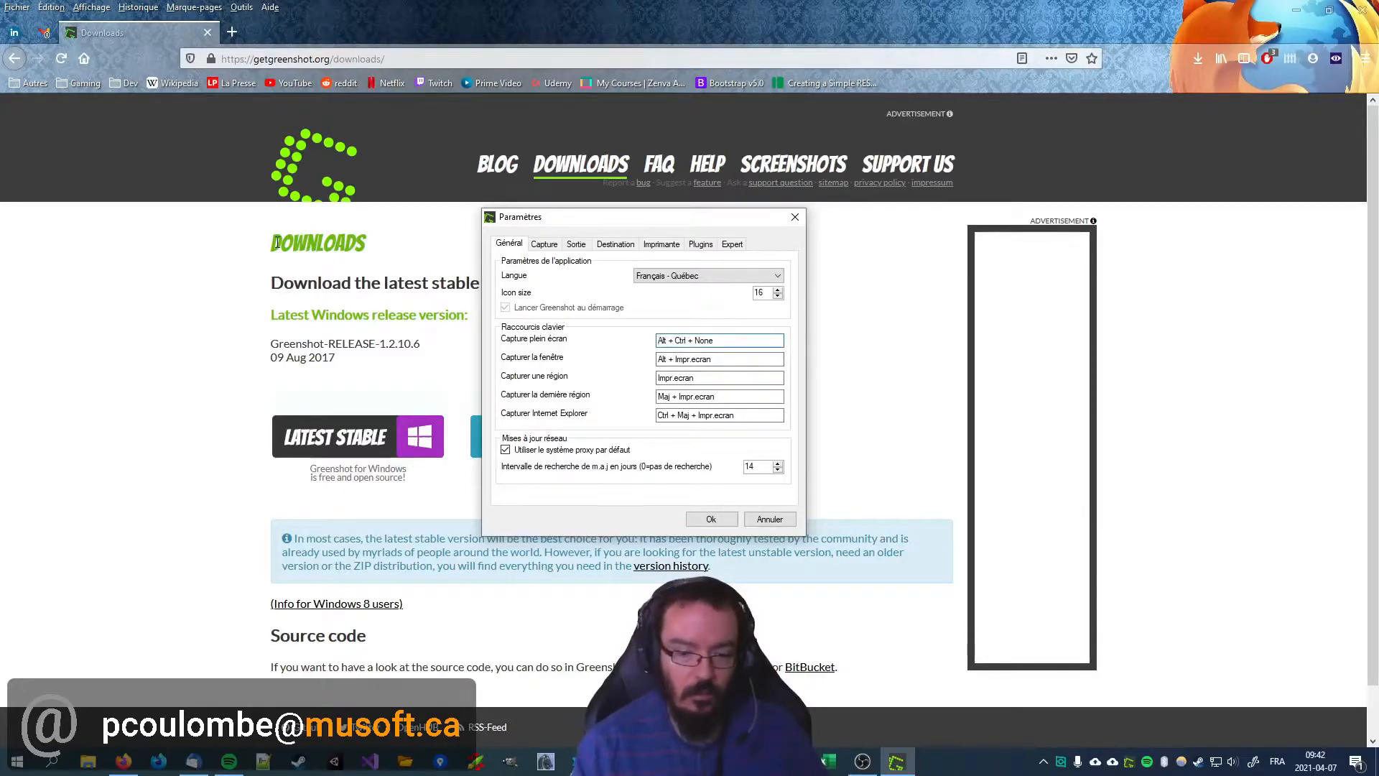
key("ctrl+alt+Print")
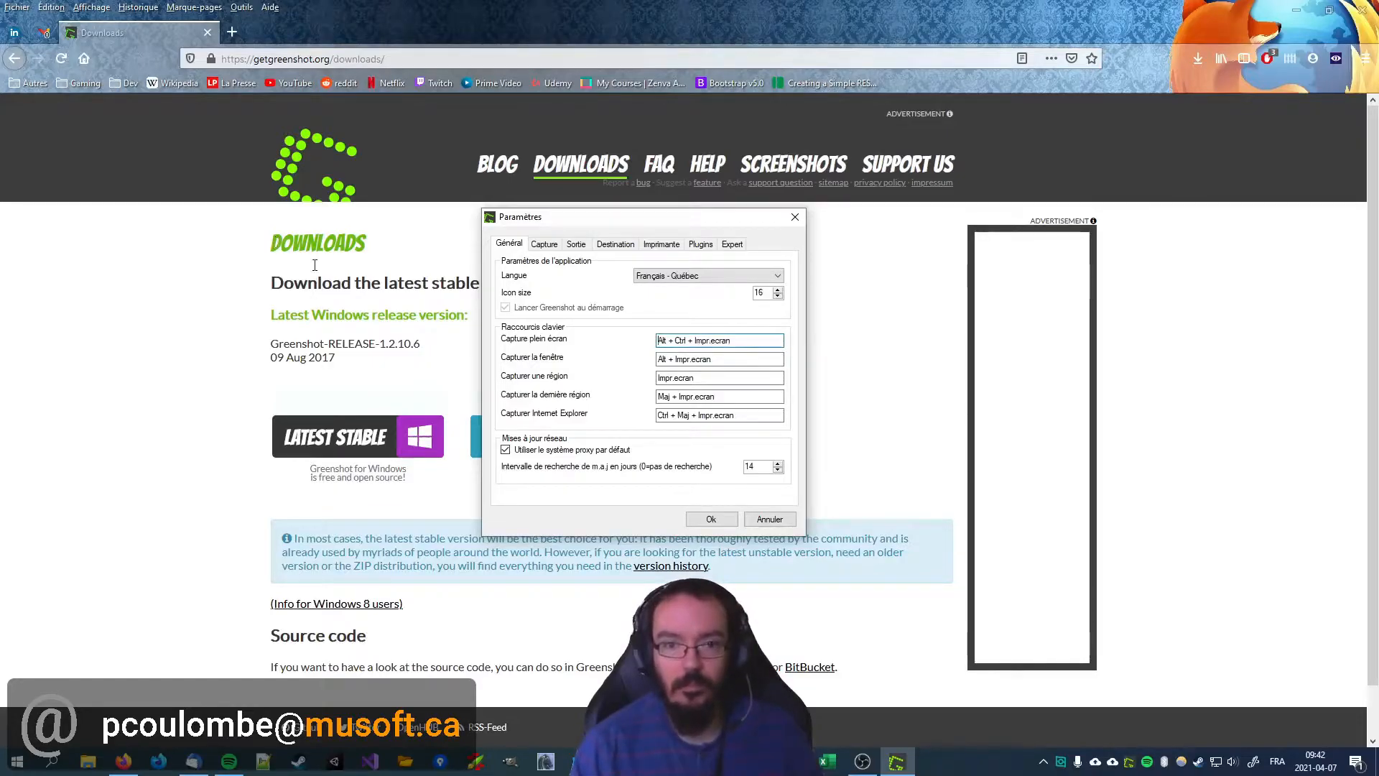
key("ctrl+Print")
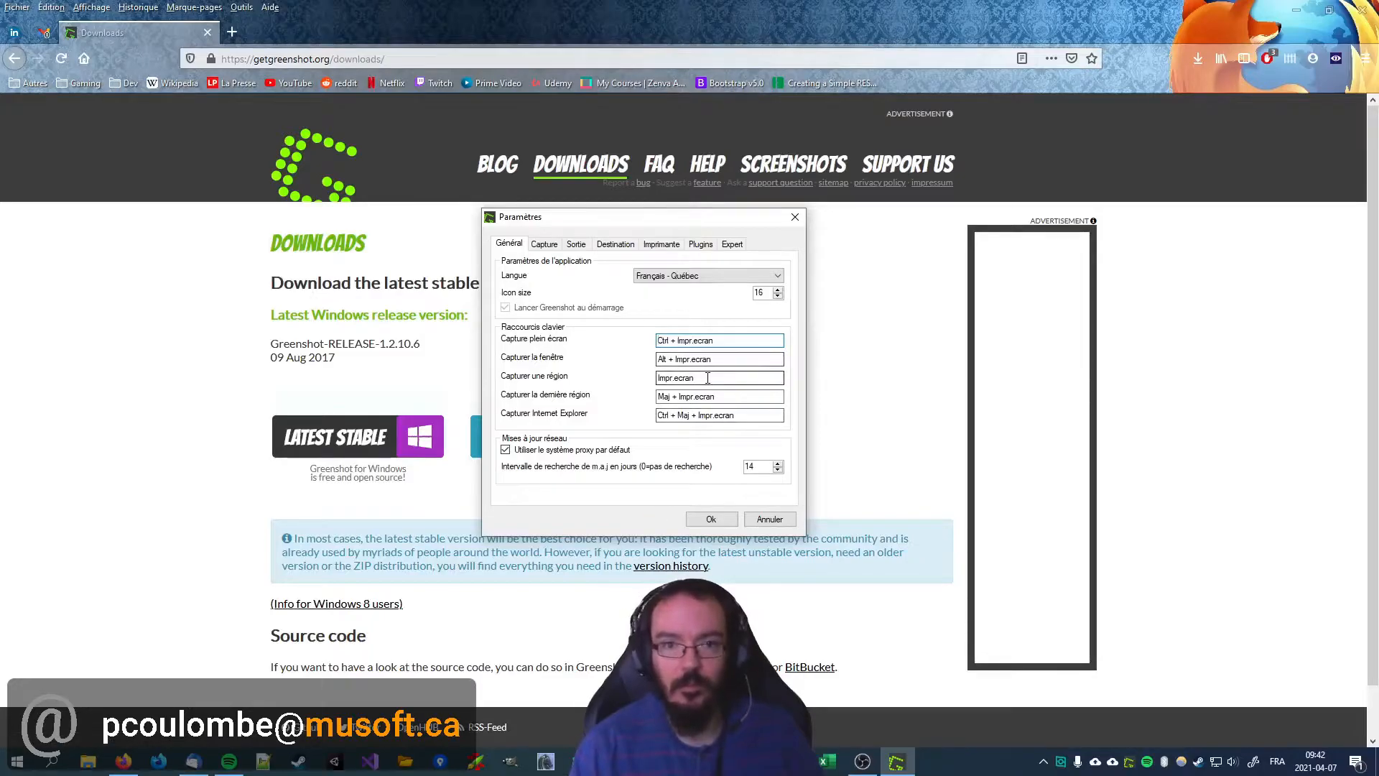
left_click(711, 518)
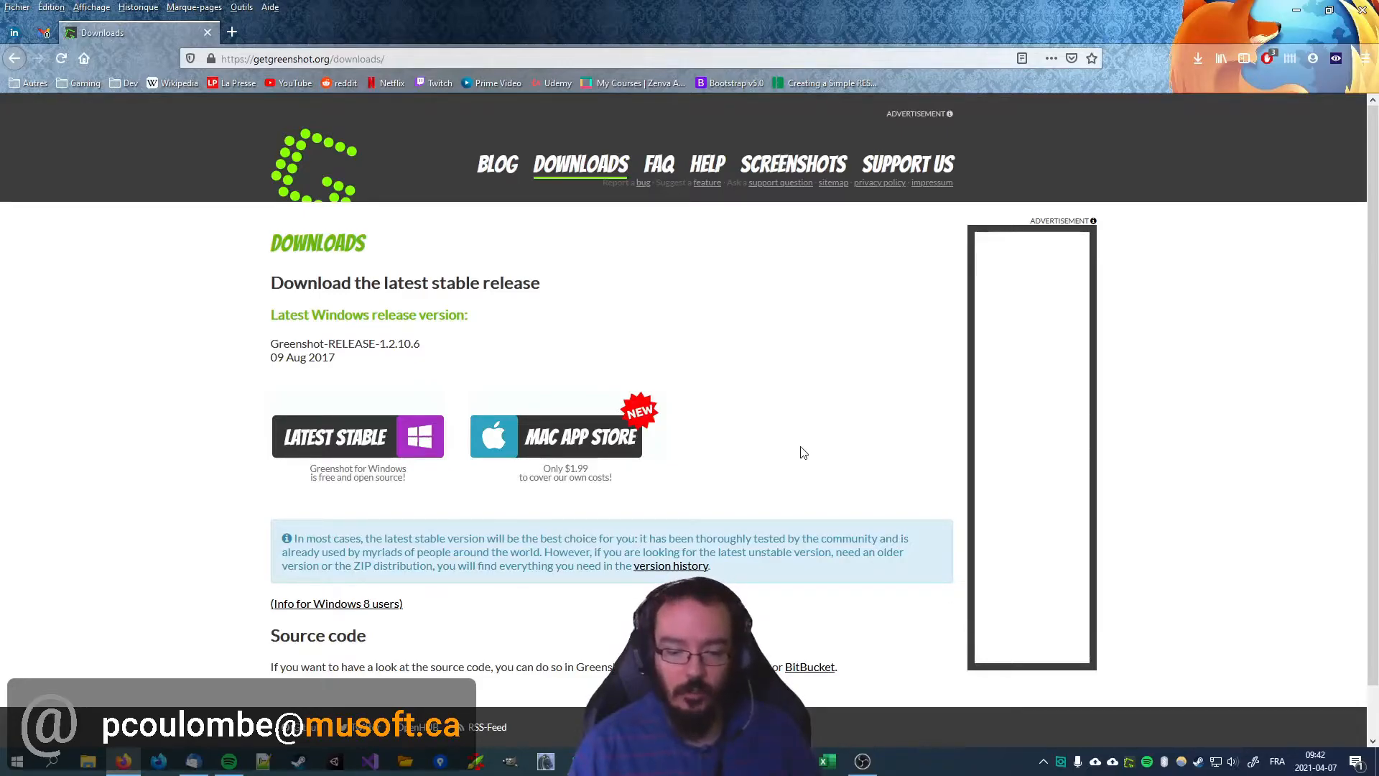
Step: Capture a region of about 435 x 235 pixels around the Downloads heading and release details, and open it in the Greenshot image editor
key("Print")
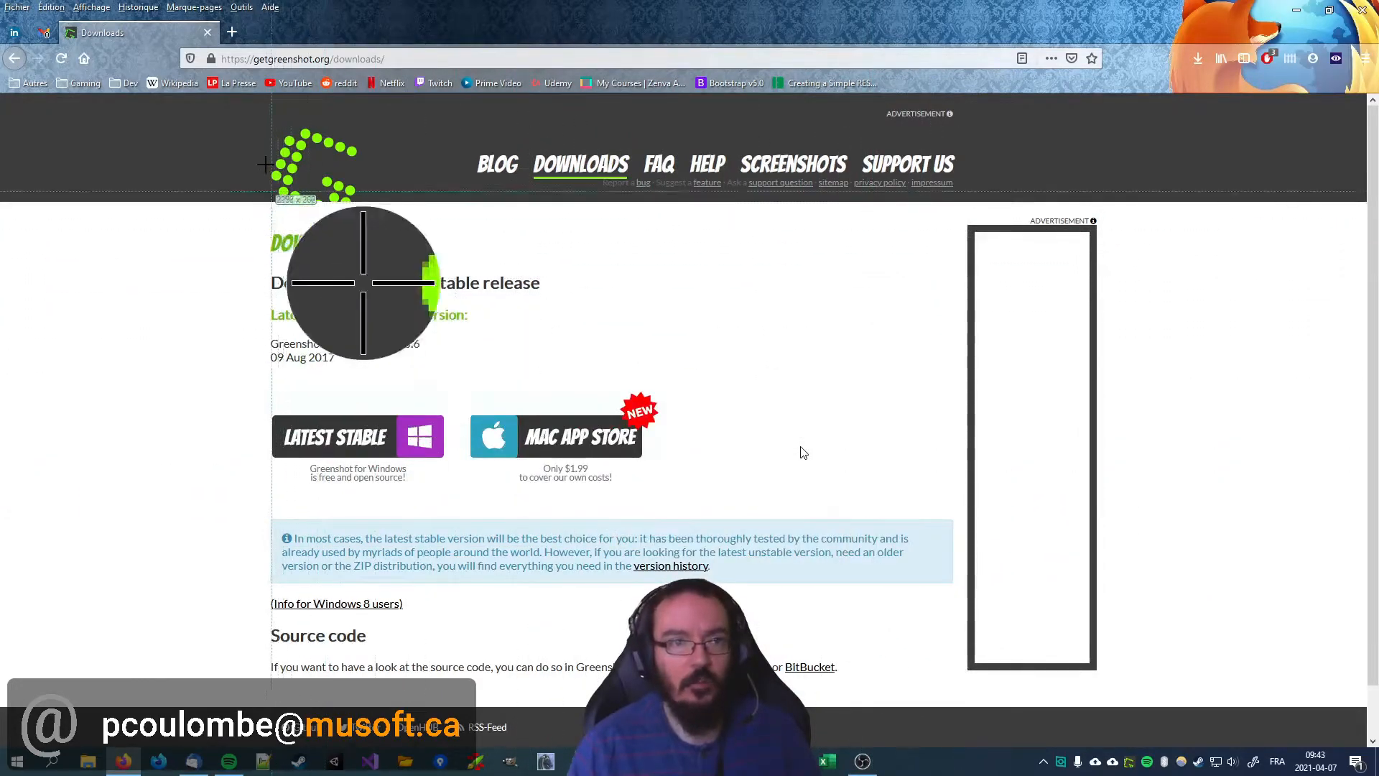
left_click_drag(255, 213, 566, 381)
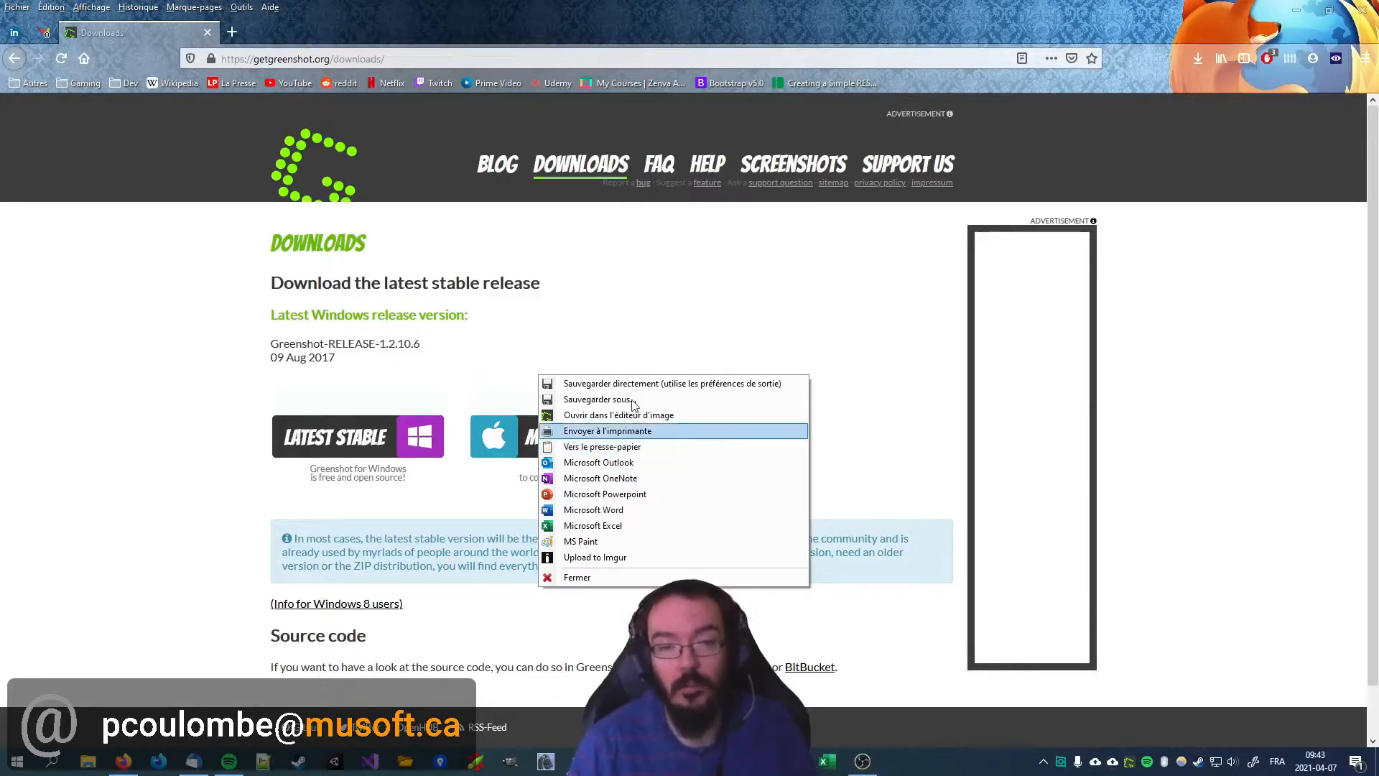
left_click(600, 421)
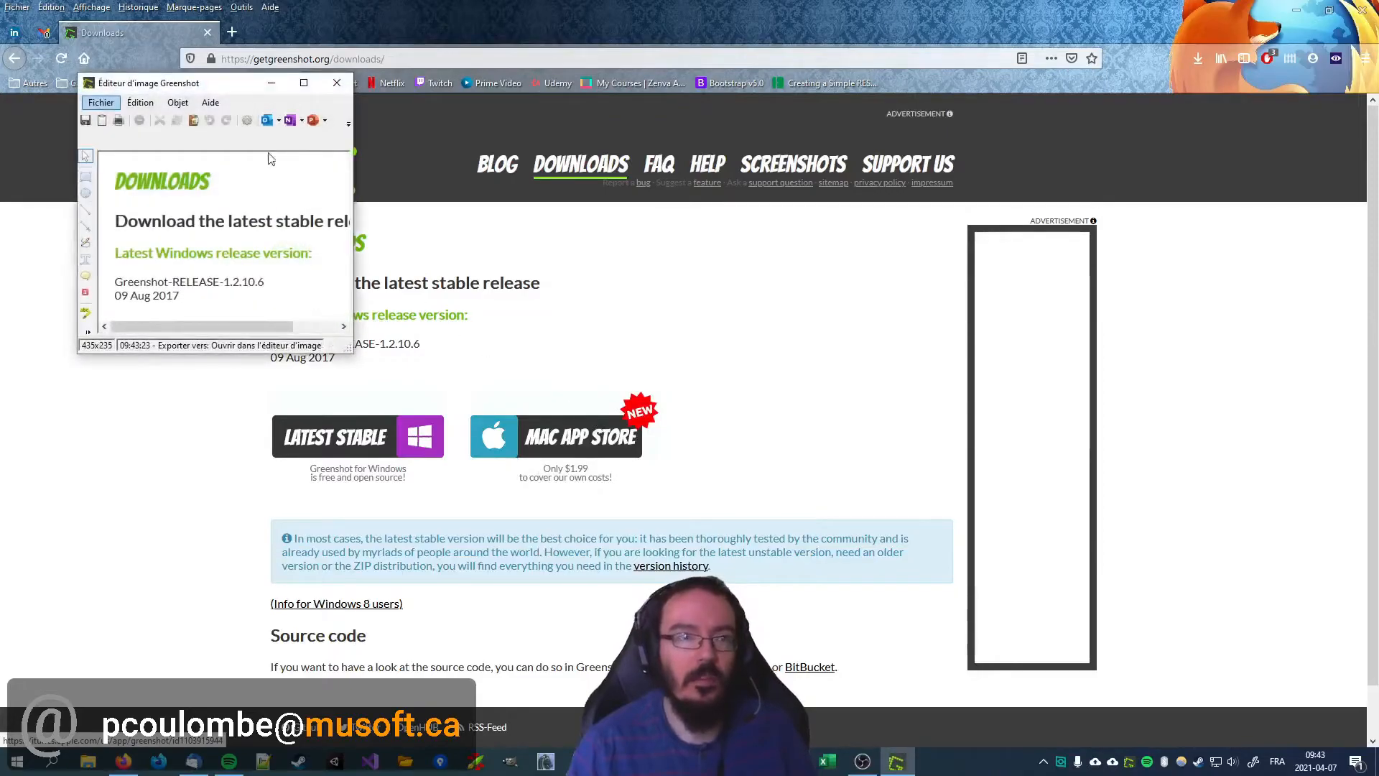
left_click_drag(220, 77, 624, 208)
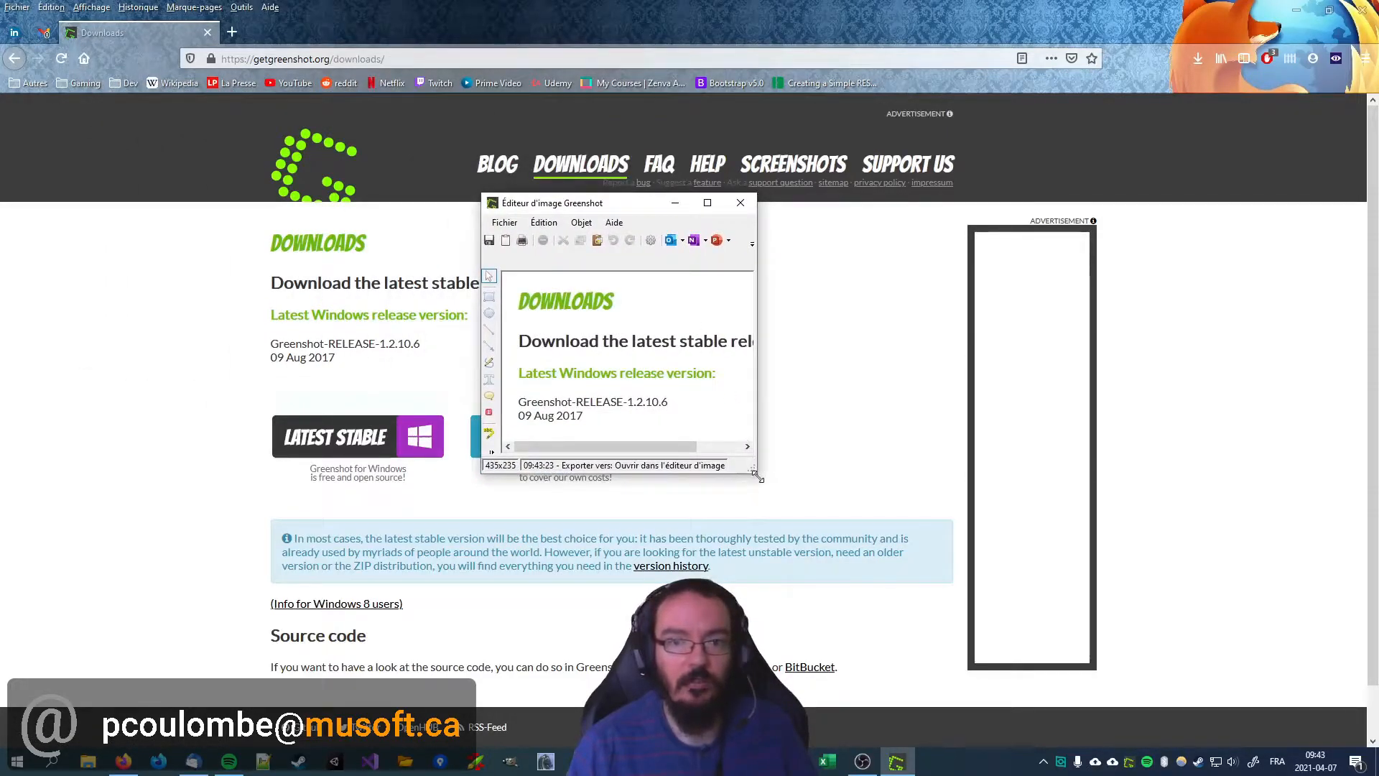
Step: Enlarge and reposition the image editor window and highlight the word "Download" in yellow
left_click_drag(758, 470, 1049, 556)
left_click_drag(743, 204, 542, 163)
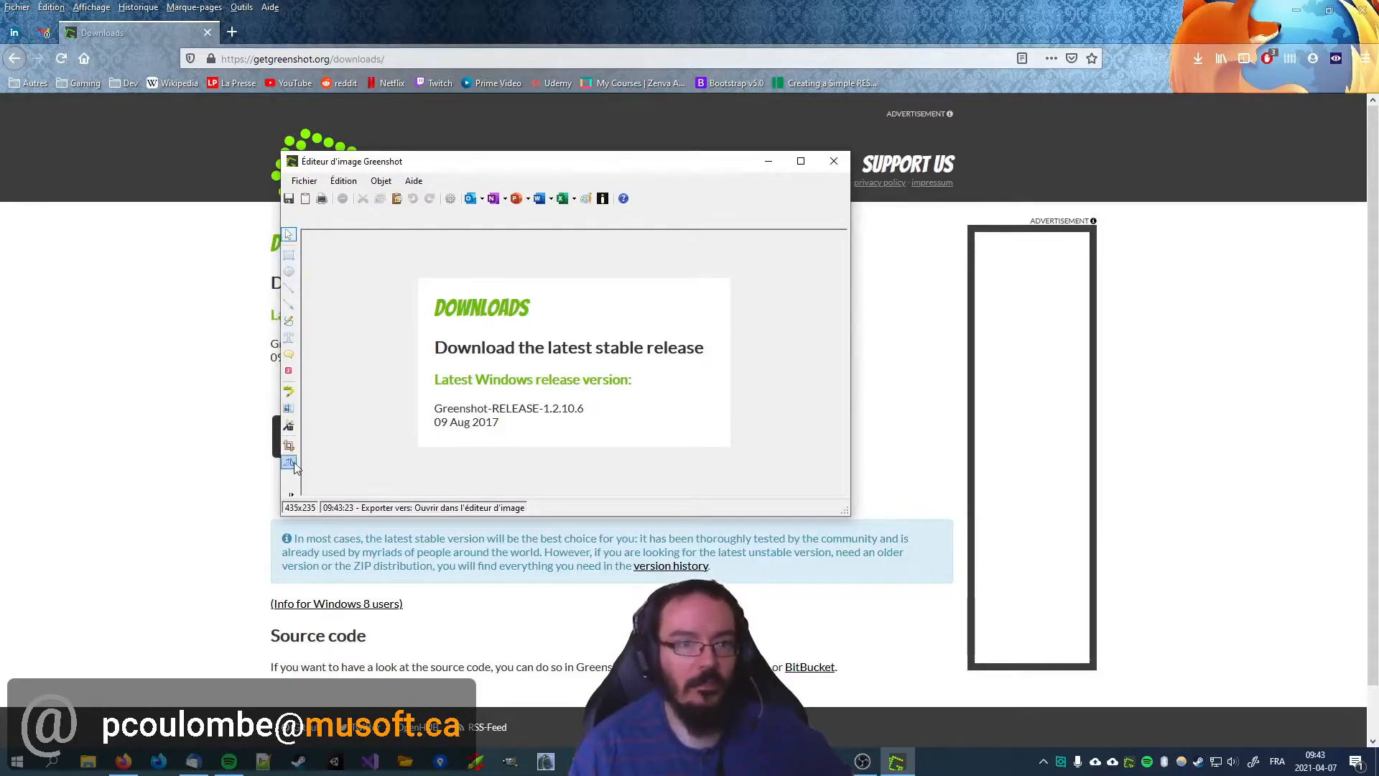
left_click(294, 392)
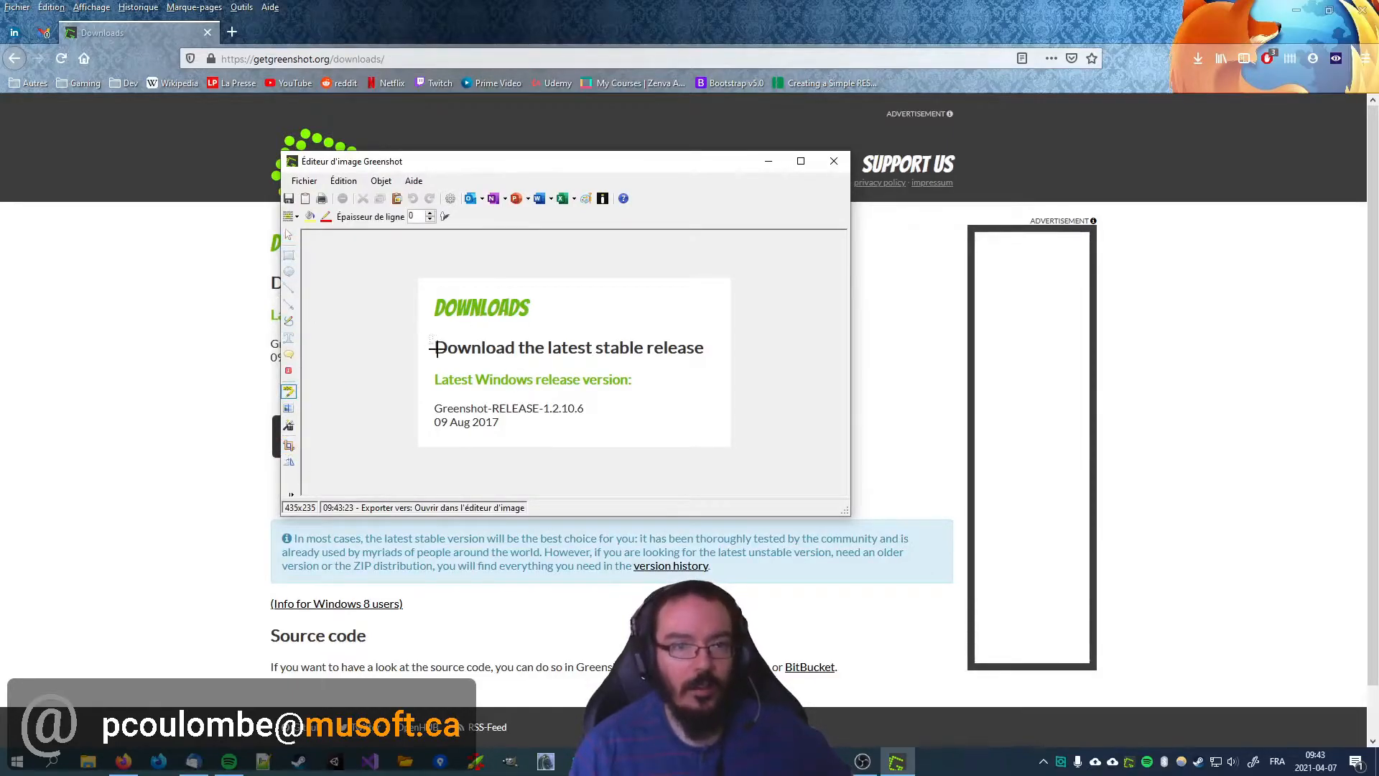
left_click_drag(505, 354, 517, 358)
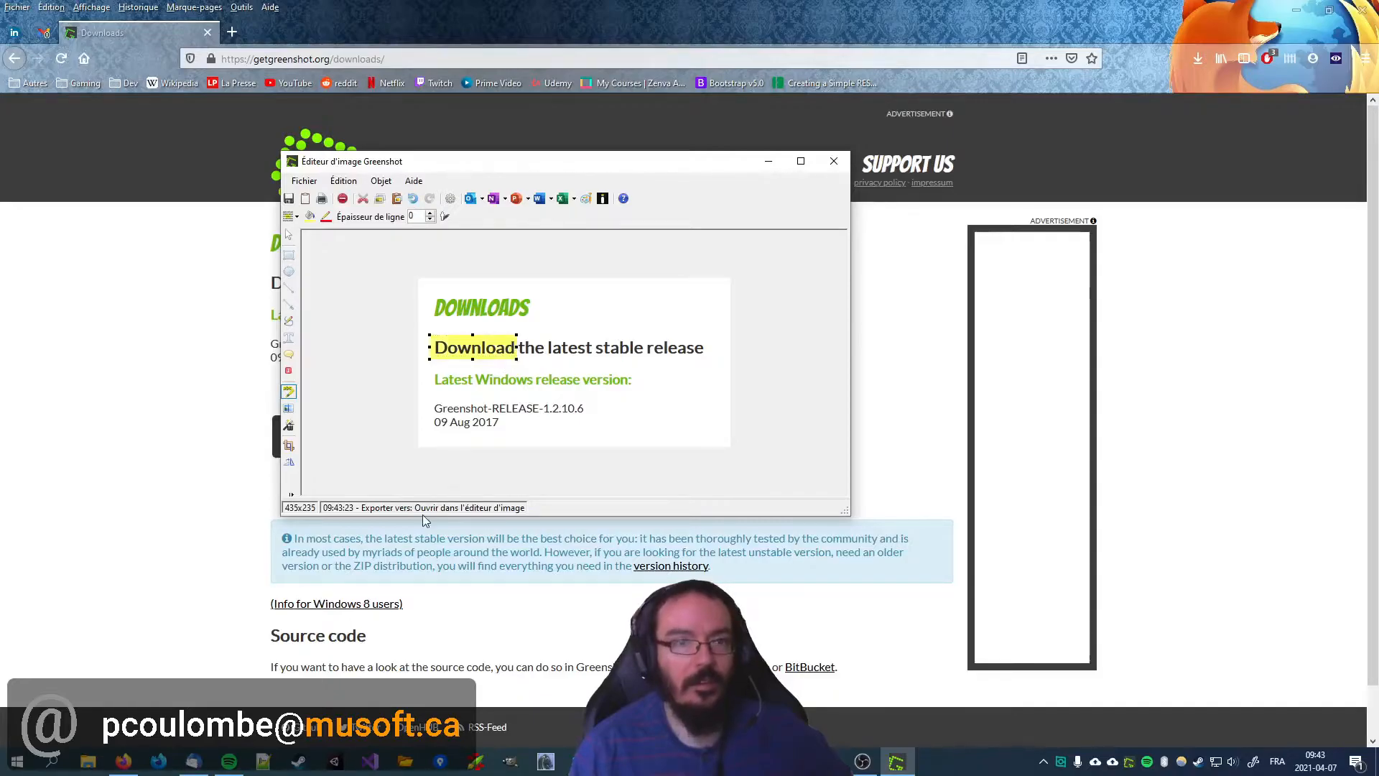
Step: Pixelate the date line below the release name with a pixel size of 4 and a line thickness of 0
left_click(289, 408)
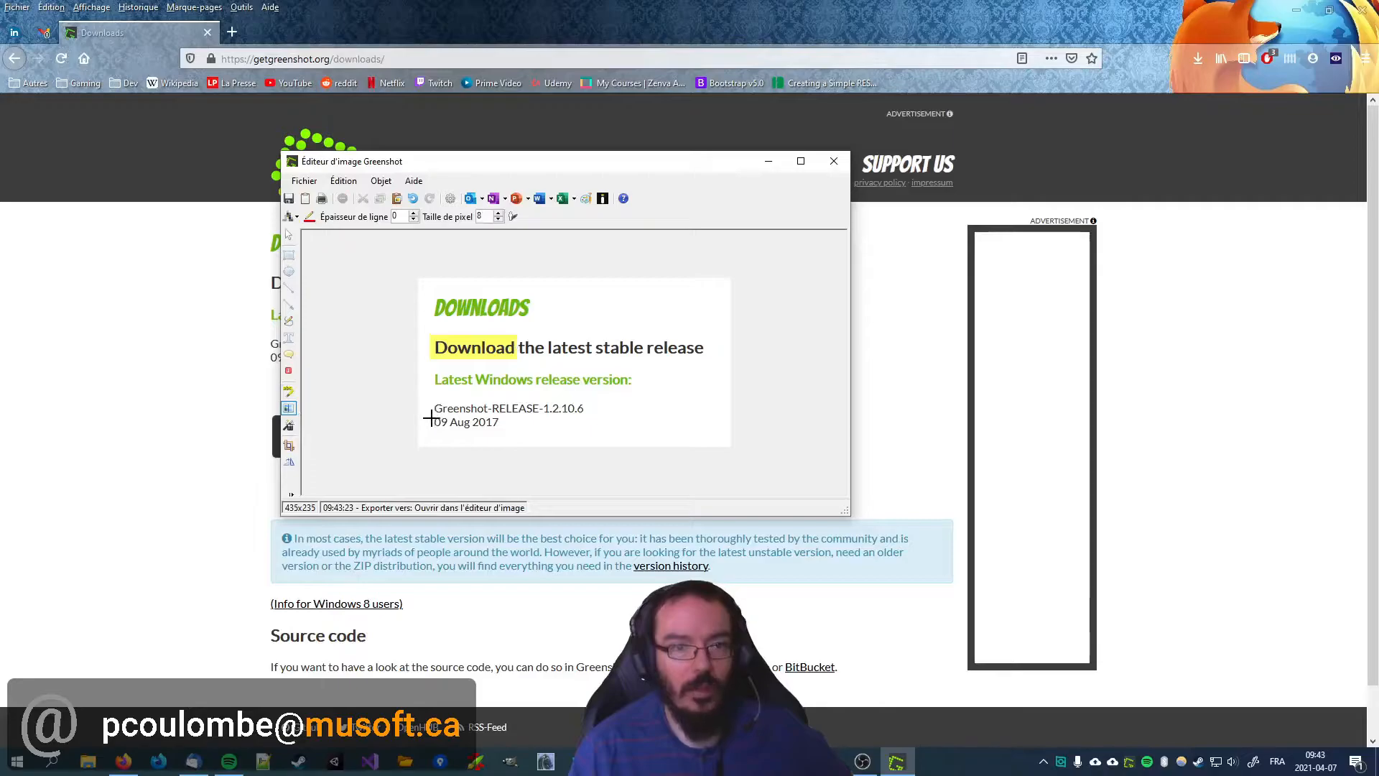
left_click_drag(502, 431, 502, 430)
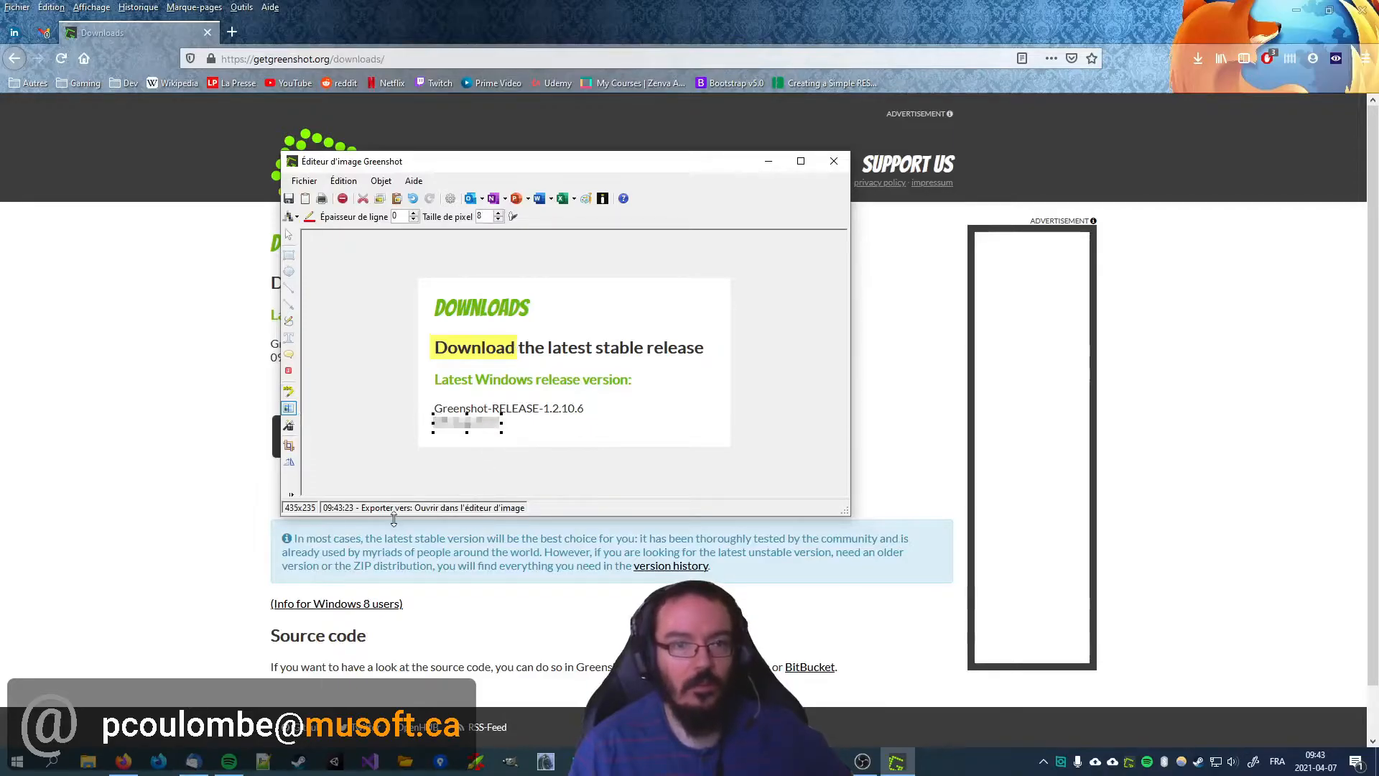
left_click(500, 221)
left_click(500, 222)
left_click(500, 221)
left_click(500, 221)
left_click(500, 221)
left_click(500, 221)
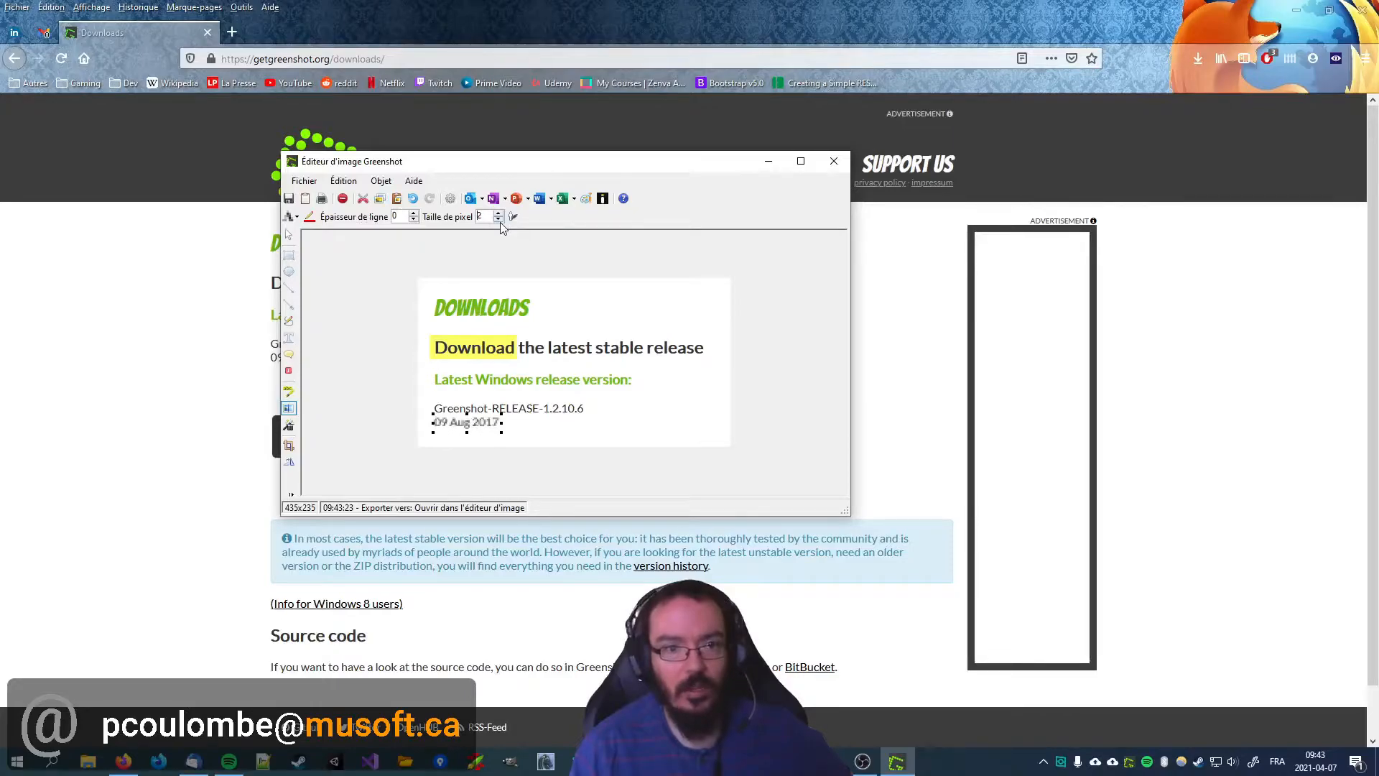
left_click(500, 213)
left_click(500, 214)
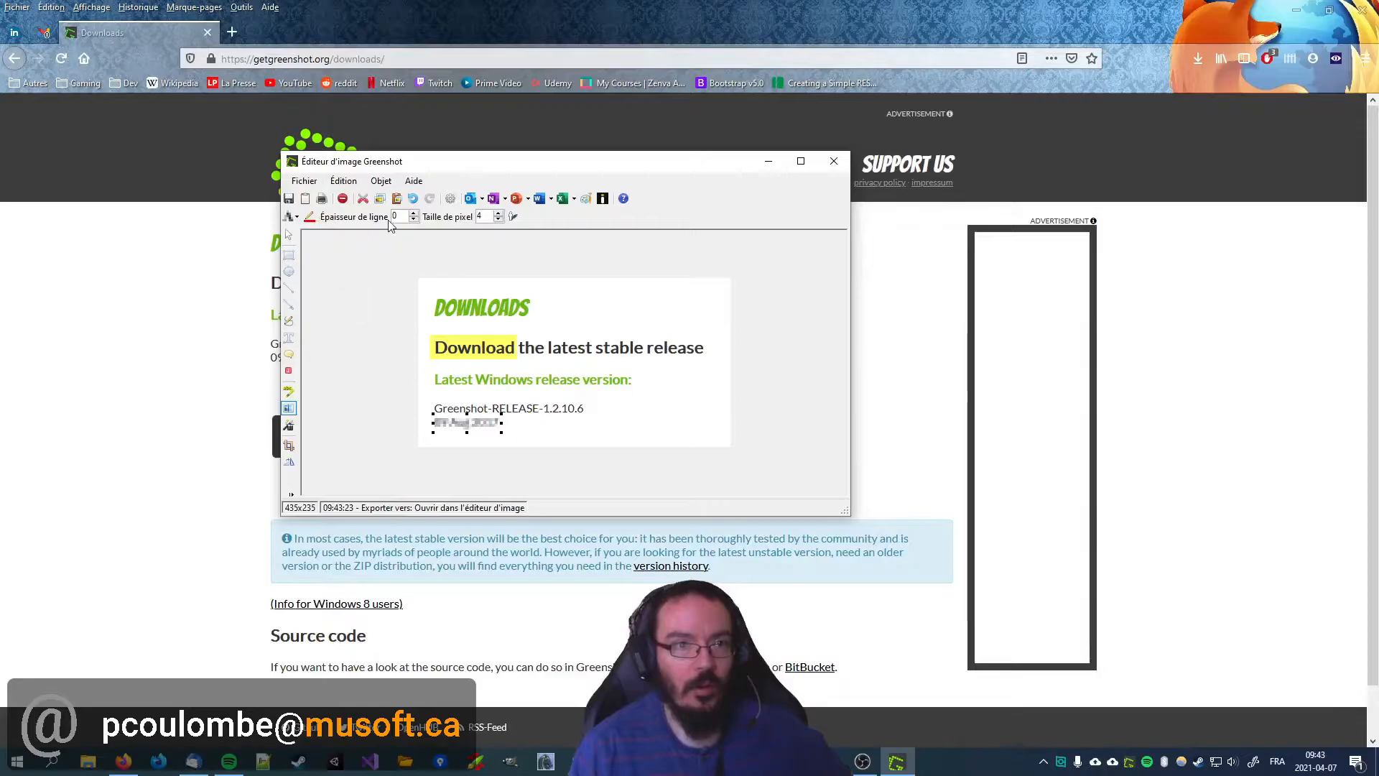
left_click(414, 214)
left_click(414, 214)
left_click(414, 220)
left_click(414, 220)
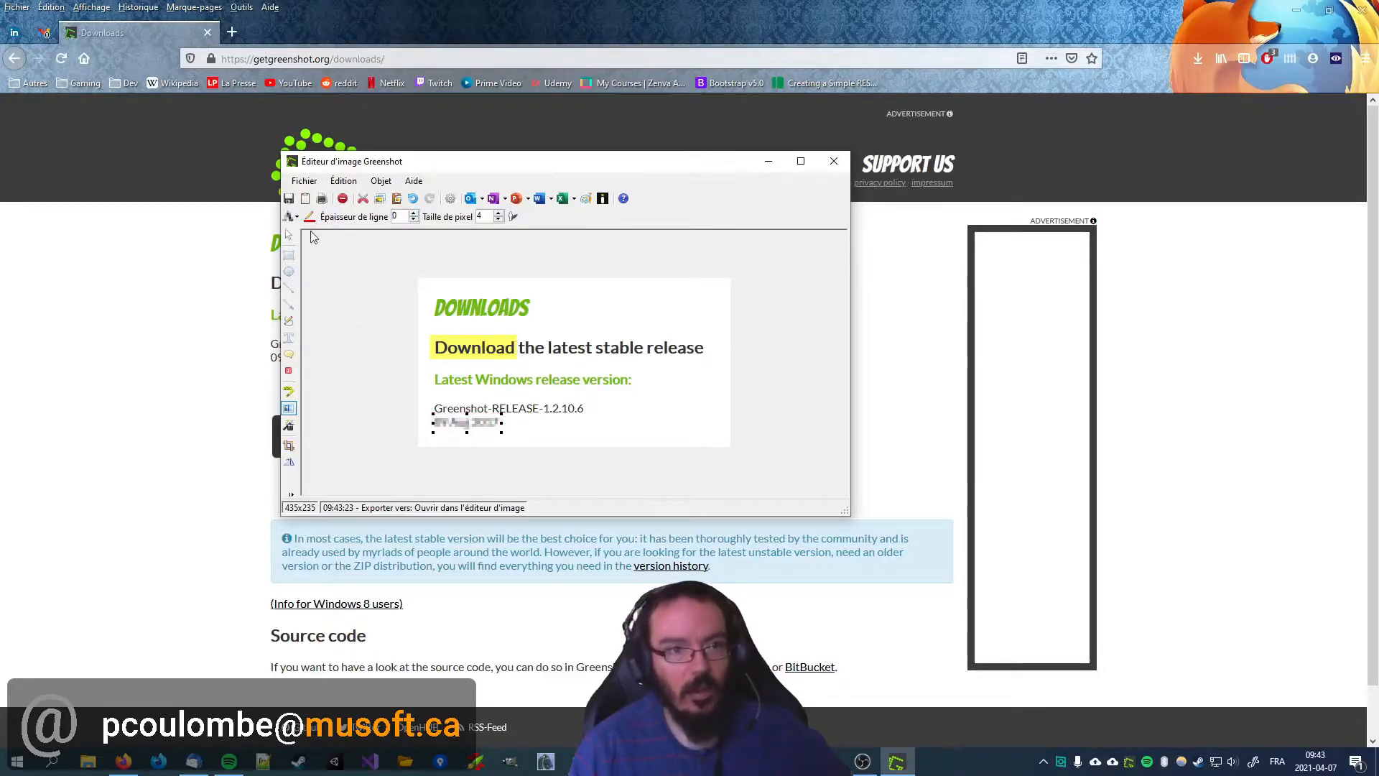
Step: Add a text box reading "ATTENTION!!" beside the release name and set its fill colour to white (#FFFFFF)
left_click(294, 341)
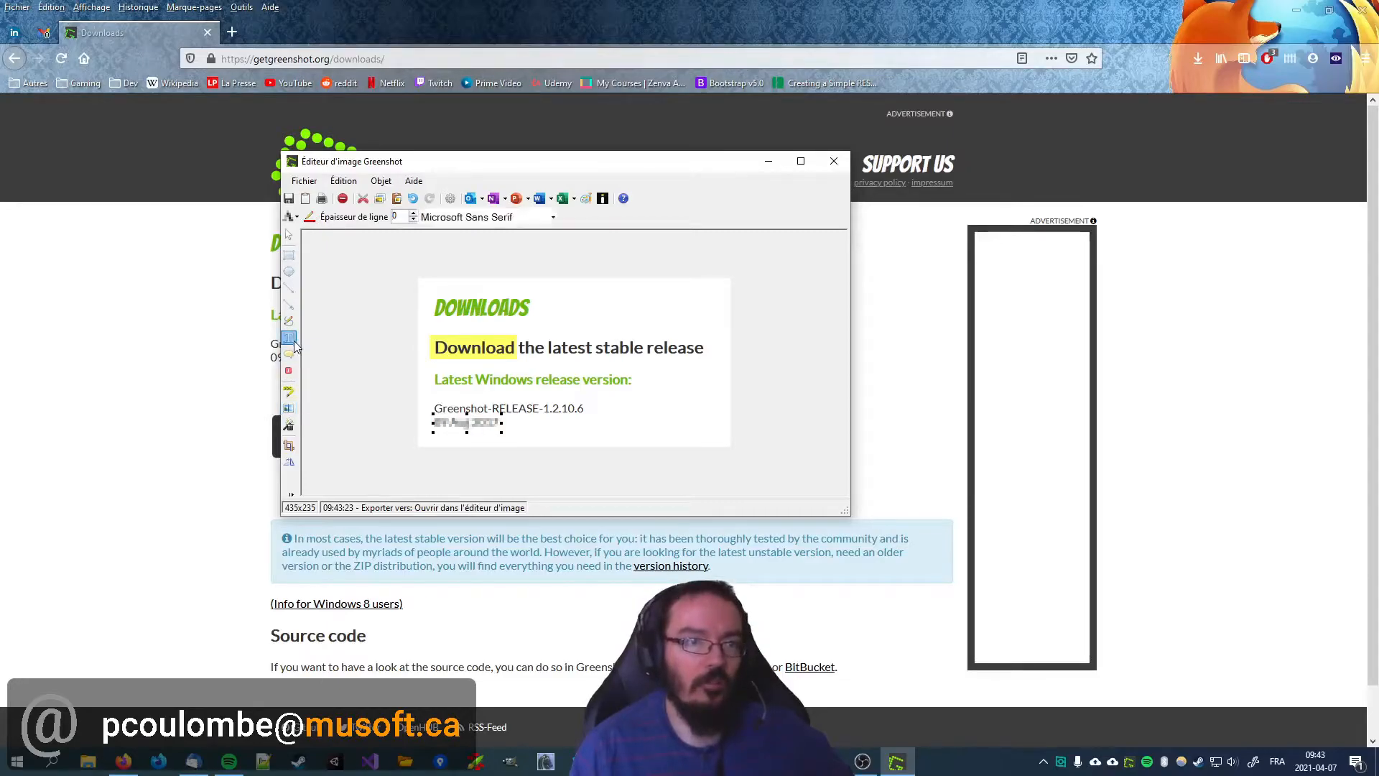
left_click_drag(599, 397, 702, 425)
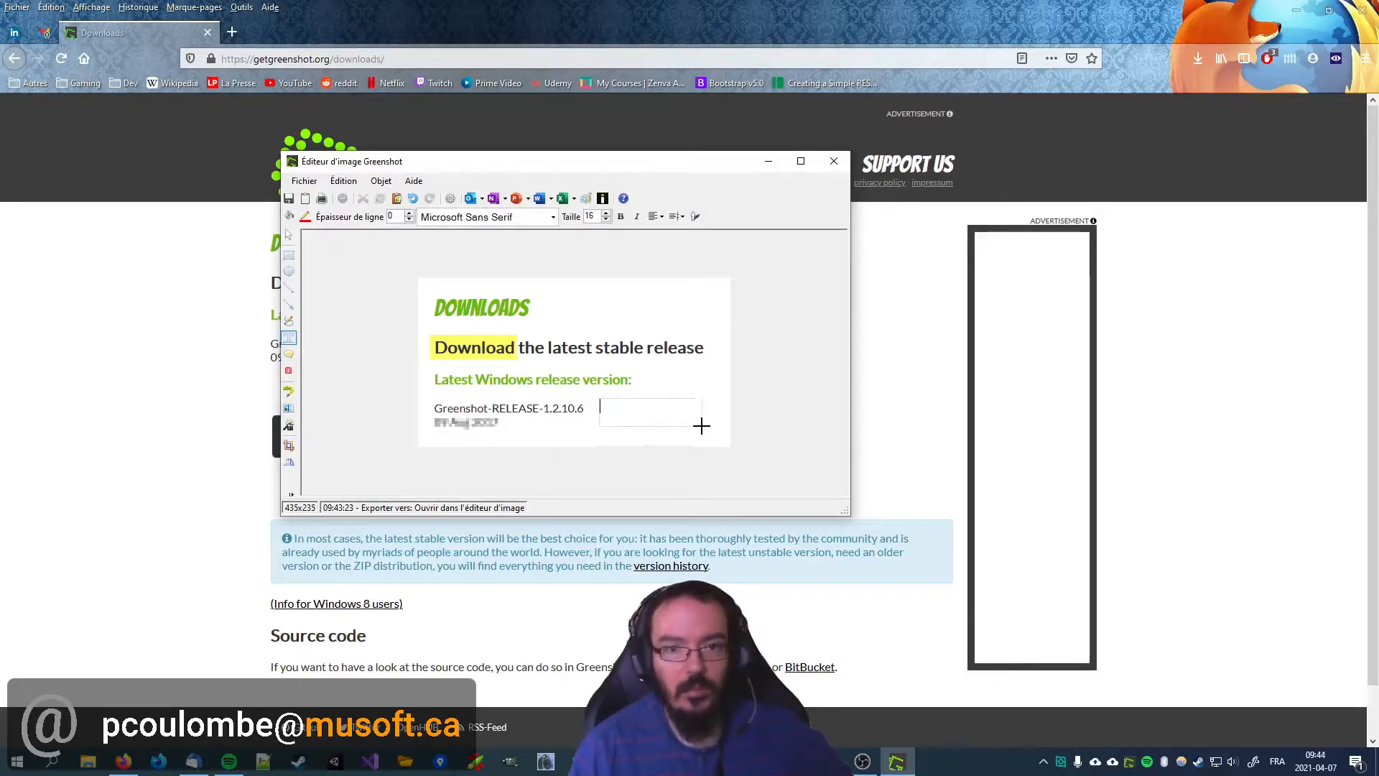
type("ATTENTION!!")
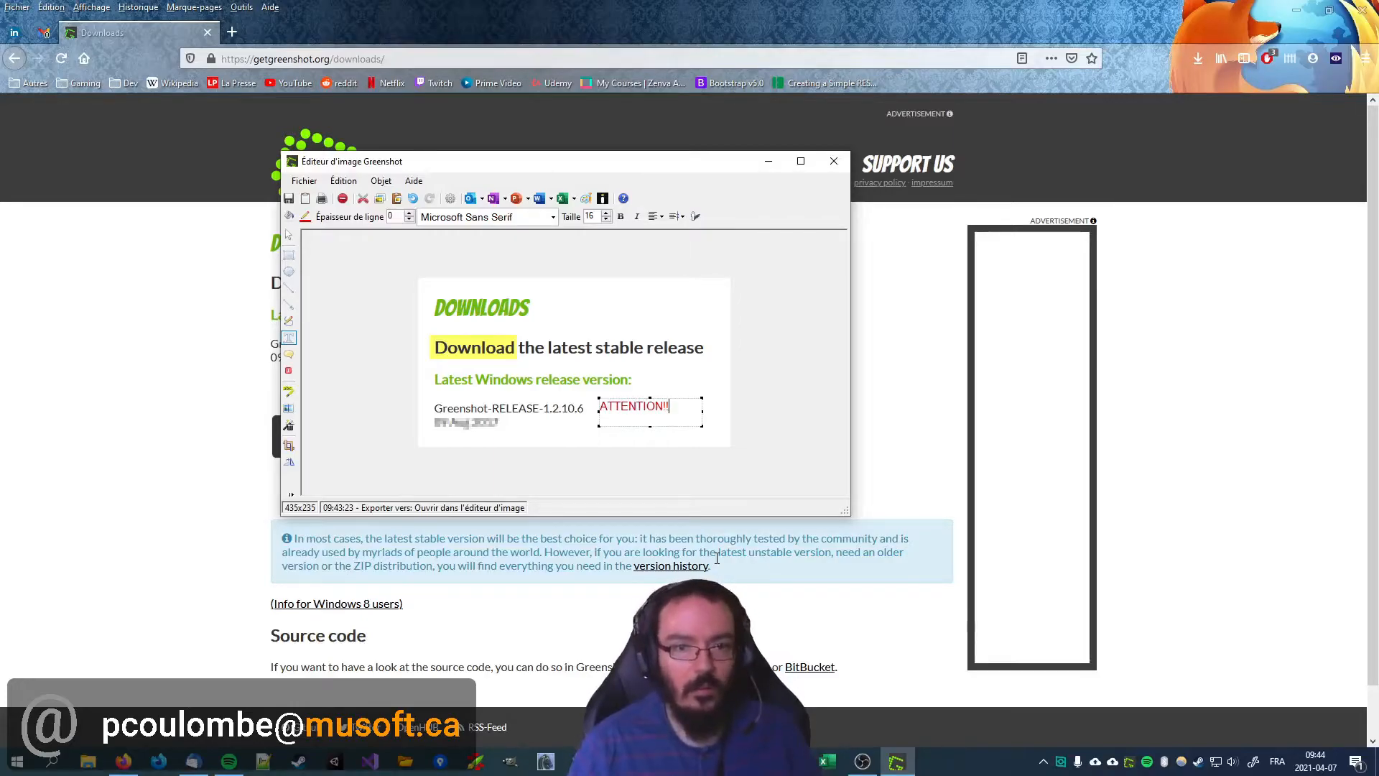
left_click(551, 222)
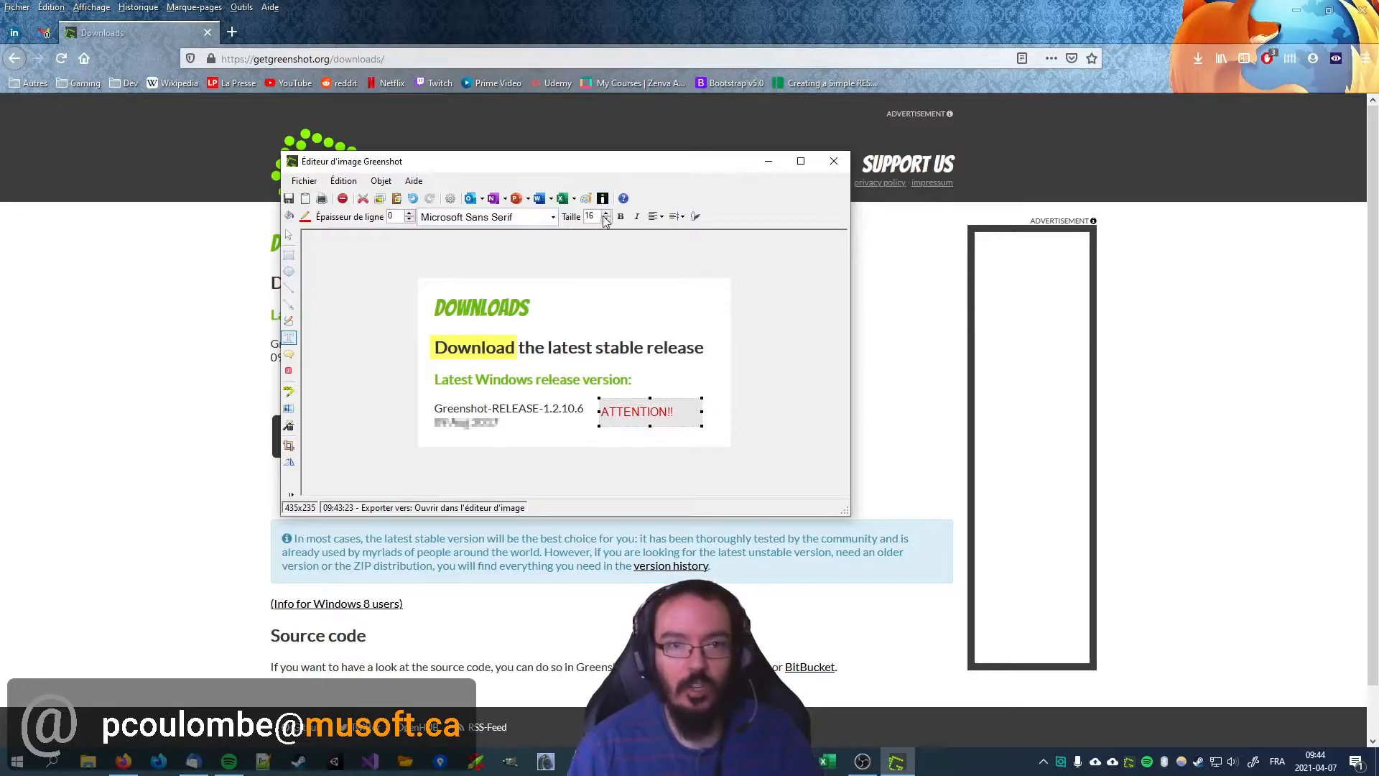
left_click(289, 216)
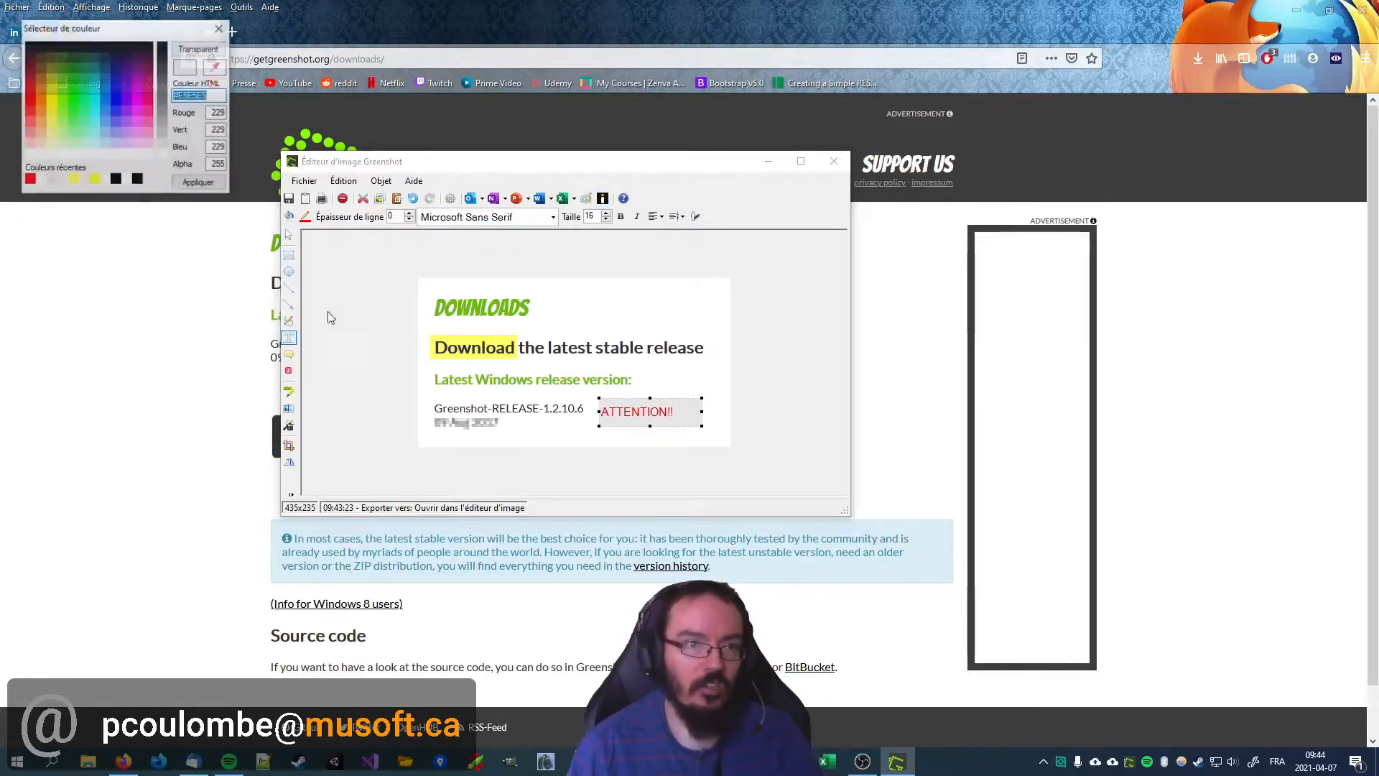
left_click(199, 48)
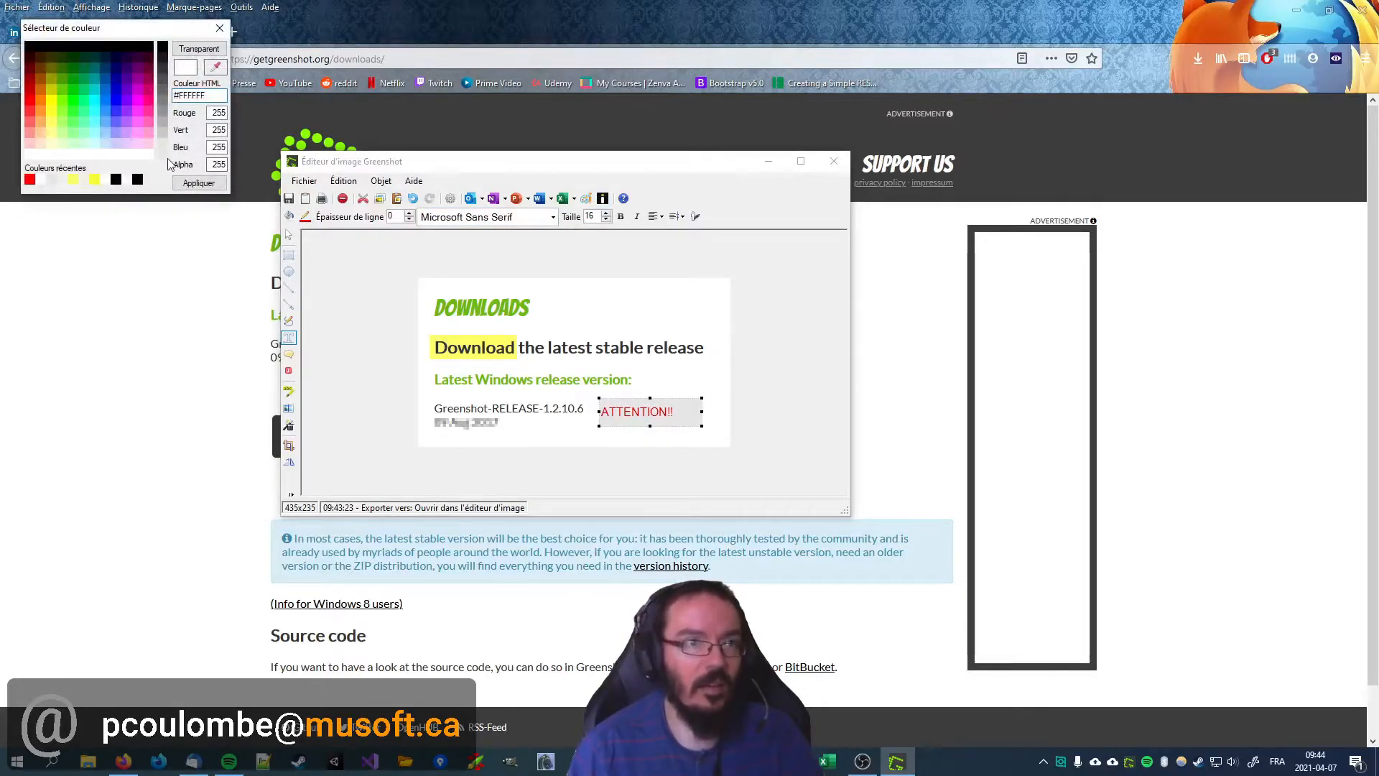
left_click(198, 183)
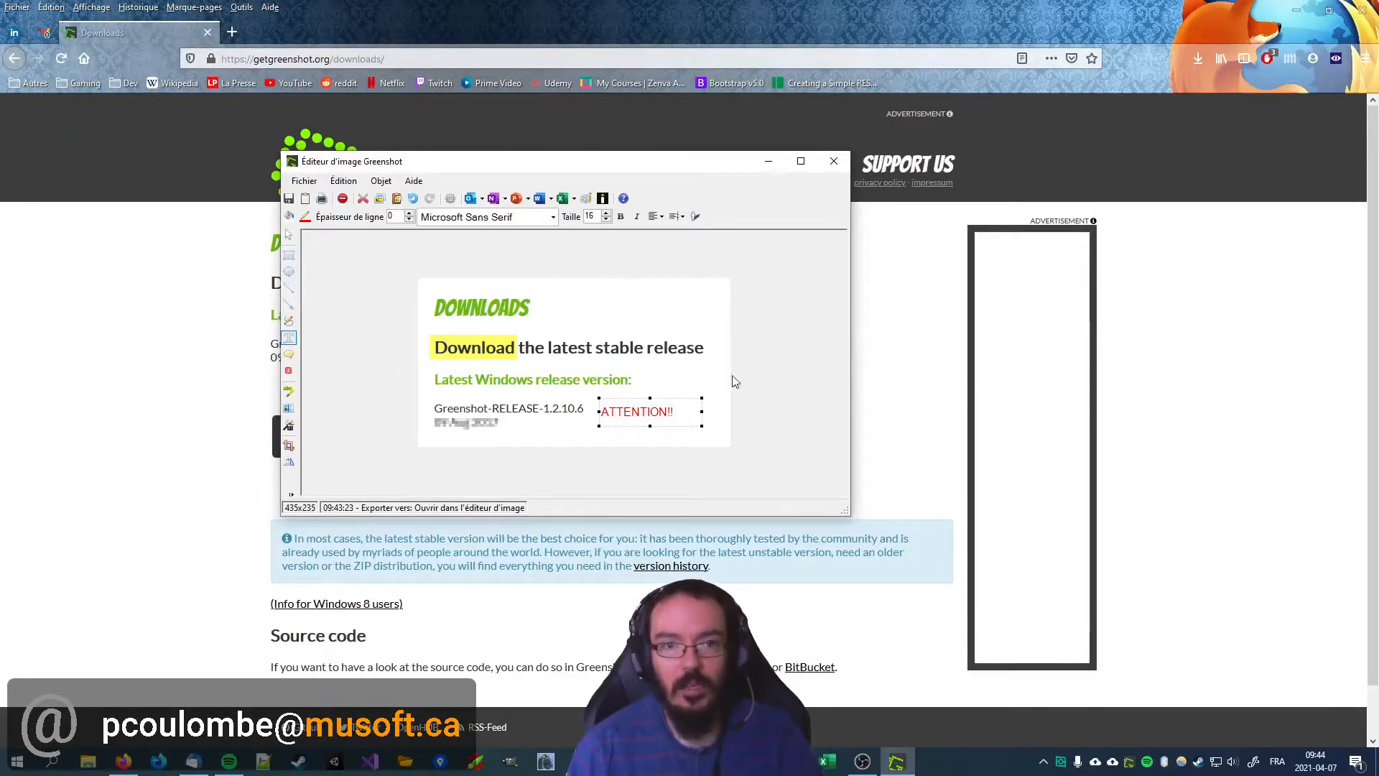
Step: Copy the annotated image to the clipboard and paste it into a new blank Word document
left_click(306, 199)
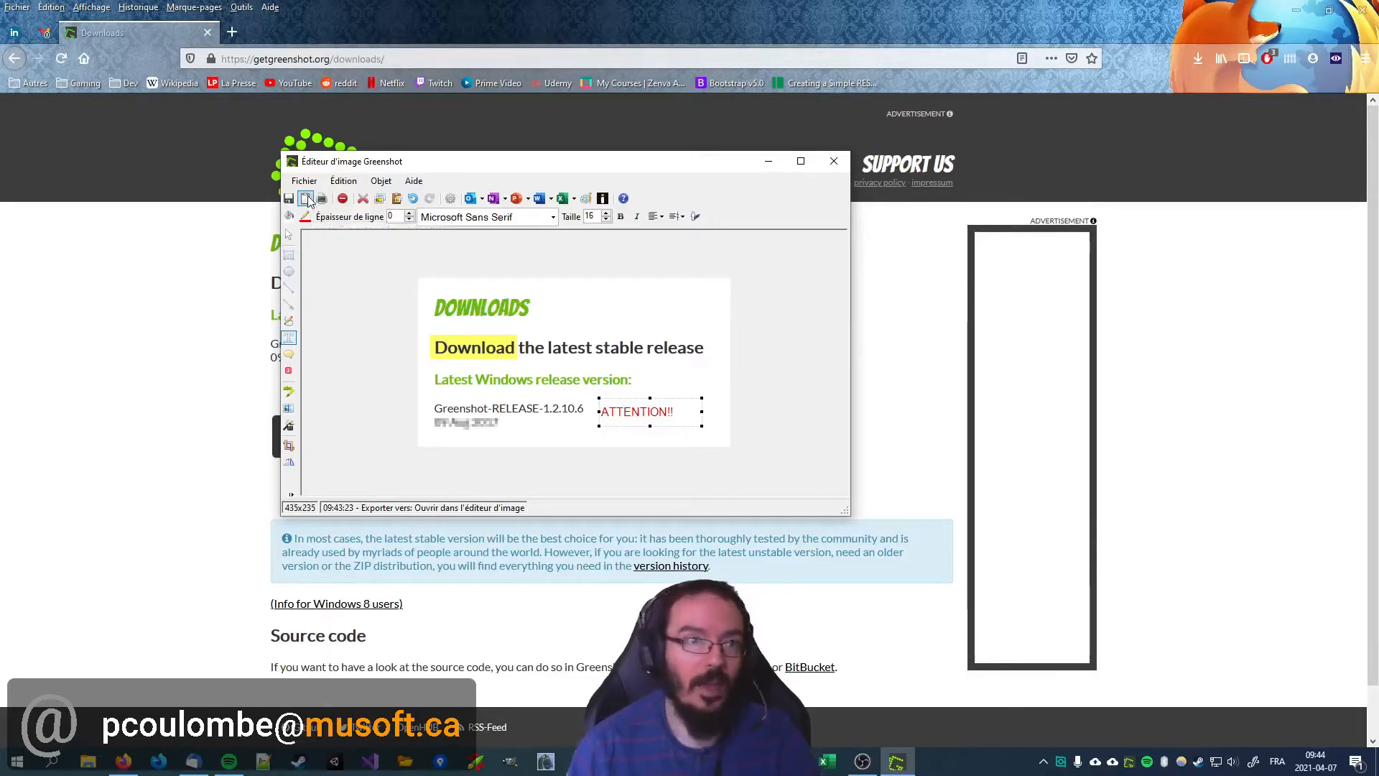
left_click(9, 758)
type("wor")
key("Return")
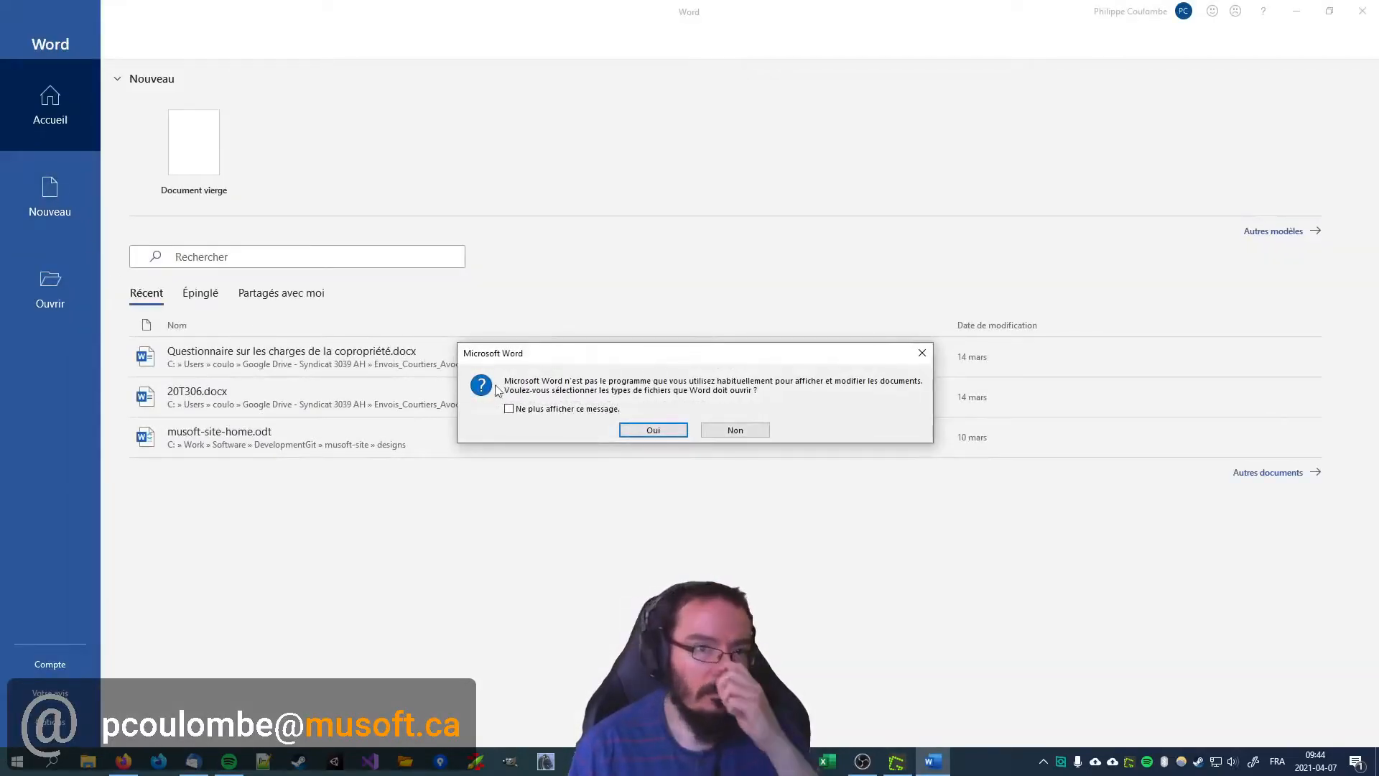
left_click(740, 428)
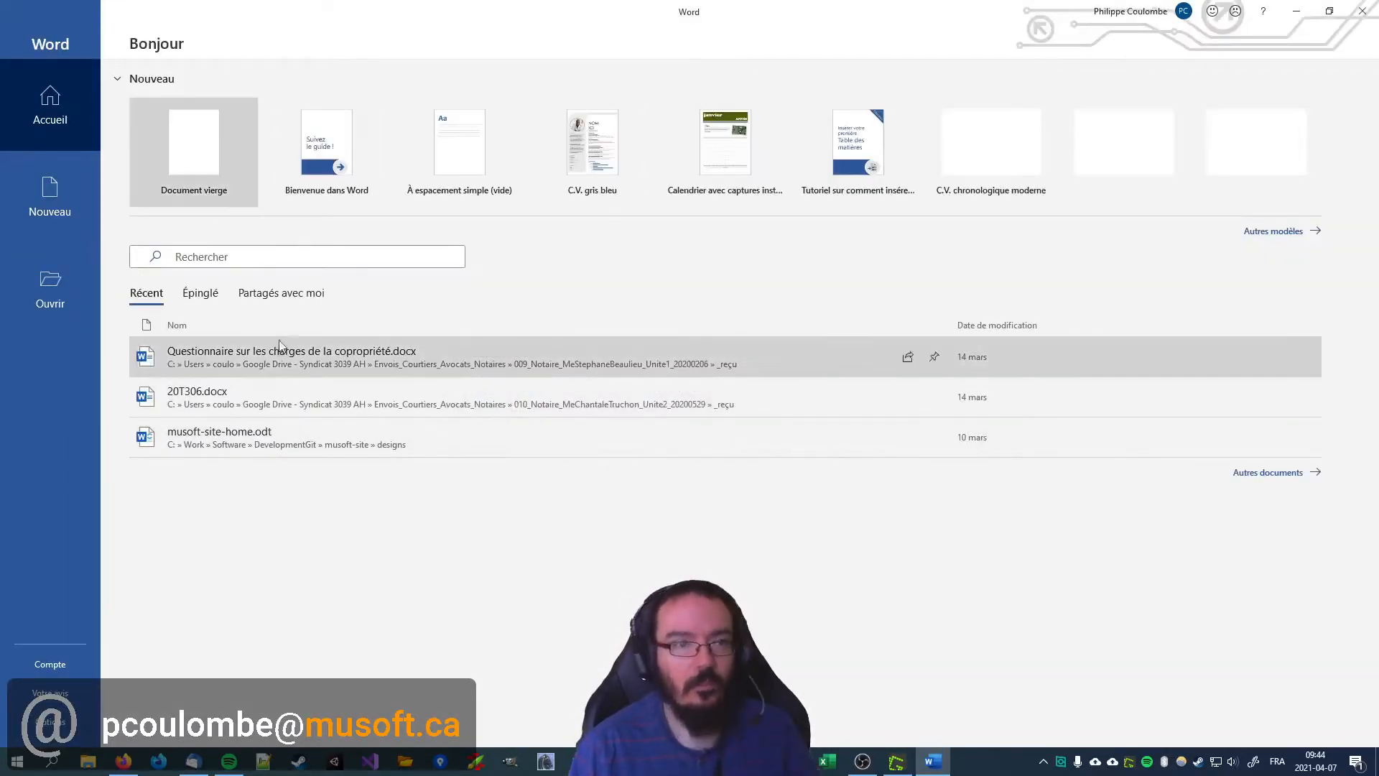
left_click(215, 152)
key("ctrl+v")
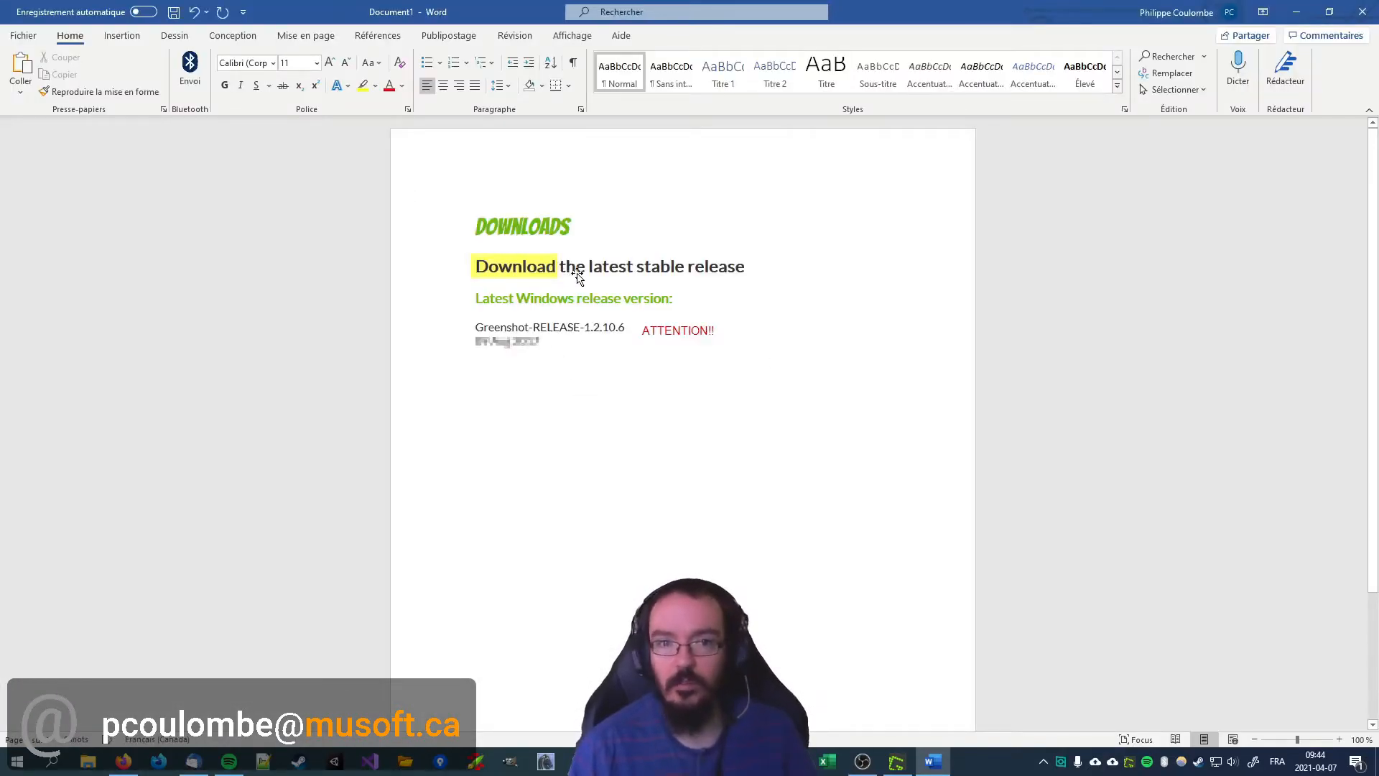
Step: Delete the pasted image from the Word document and minimise Word to return to the Greenshot editor
left_click(594, 314)
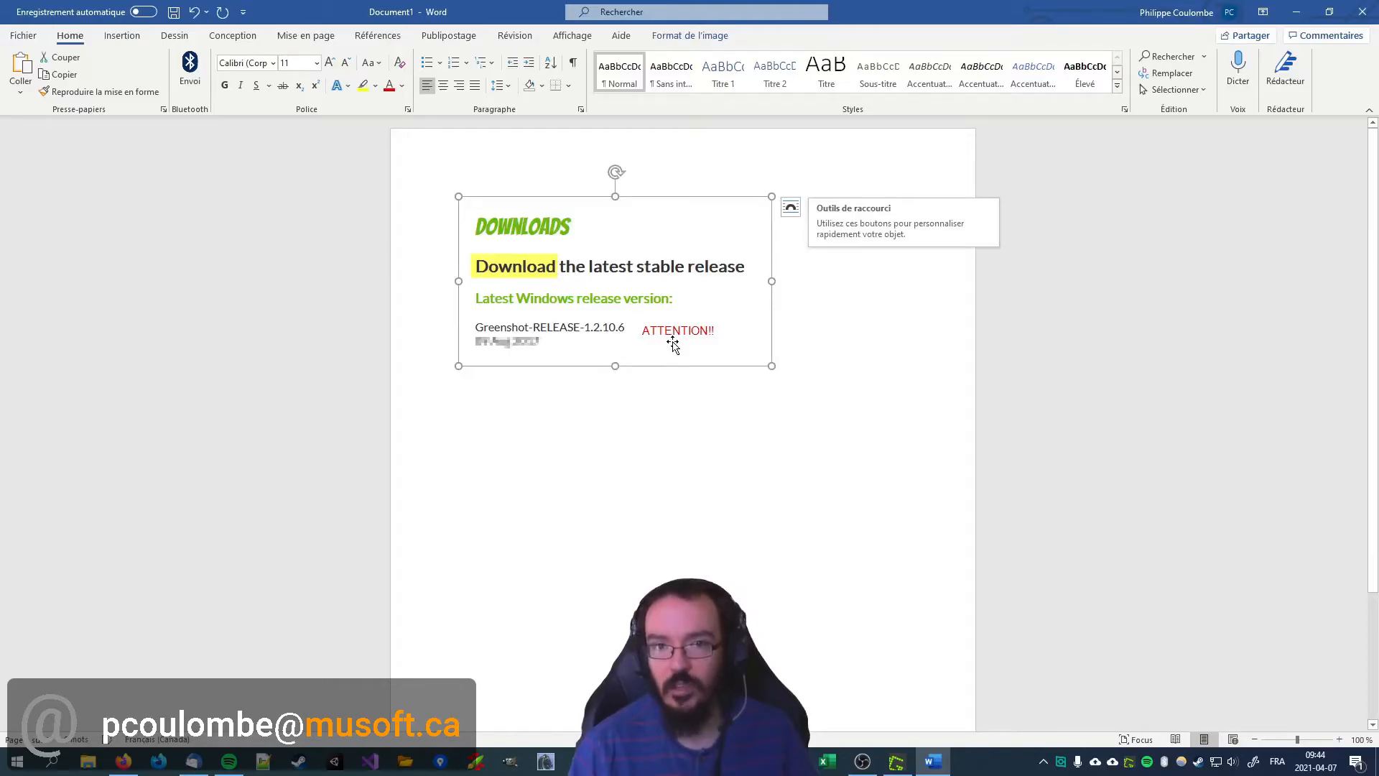
key("Delete")
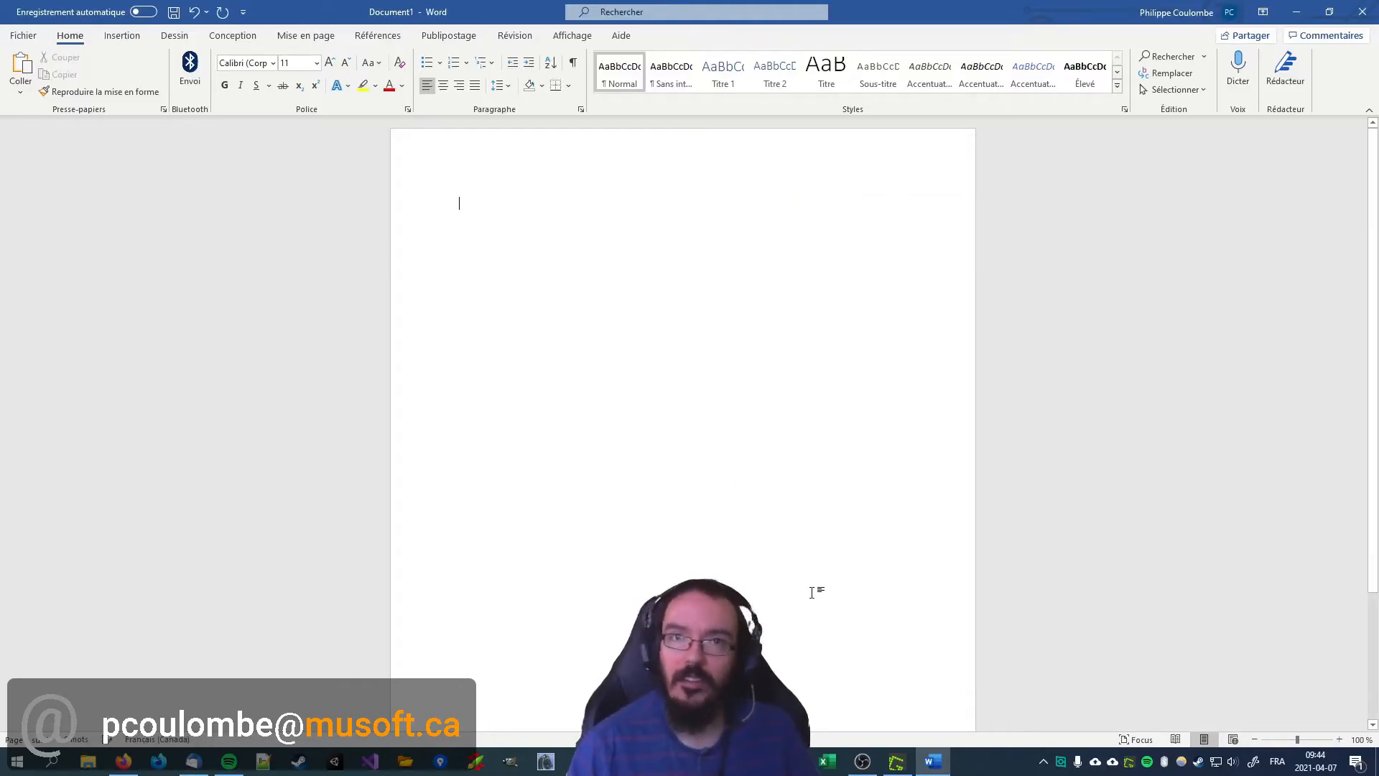
left_click(1297, 14)
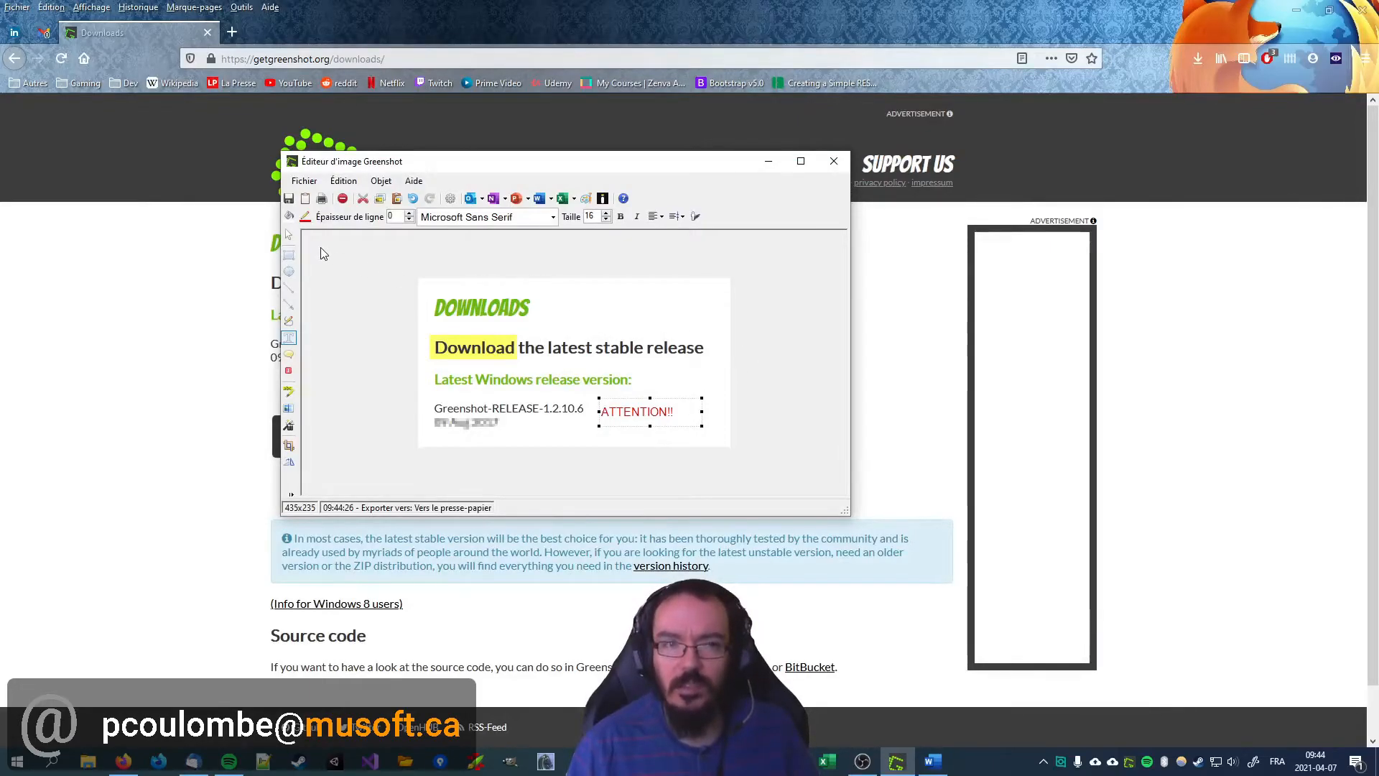
Step: Review the object drawing commands and close the image editor
left_click(393, 181)
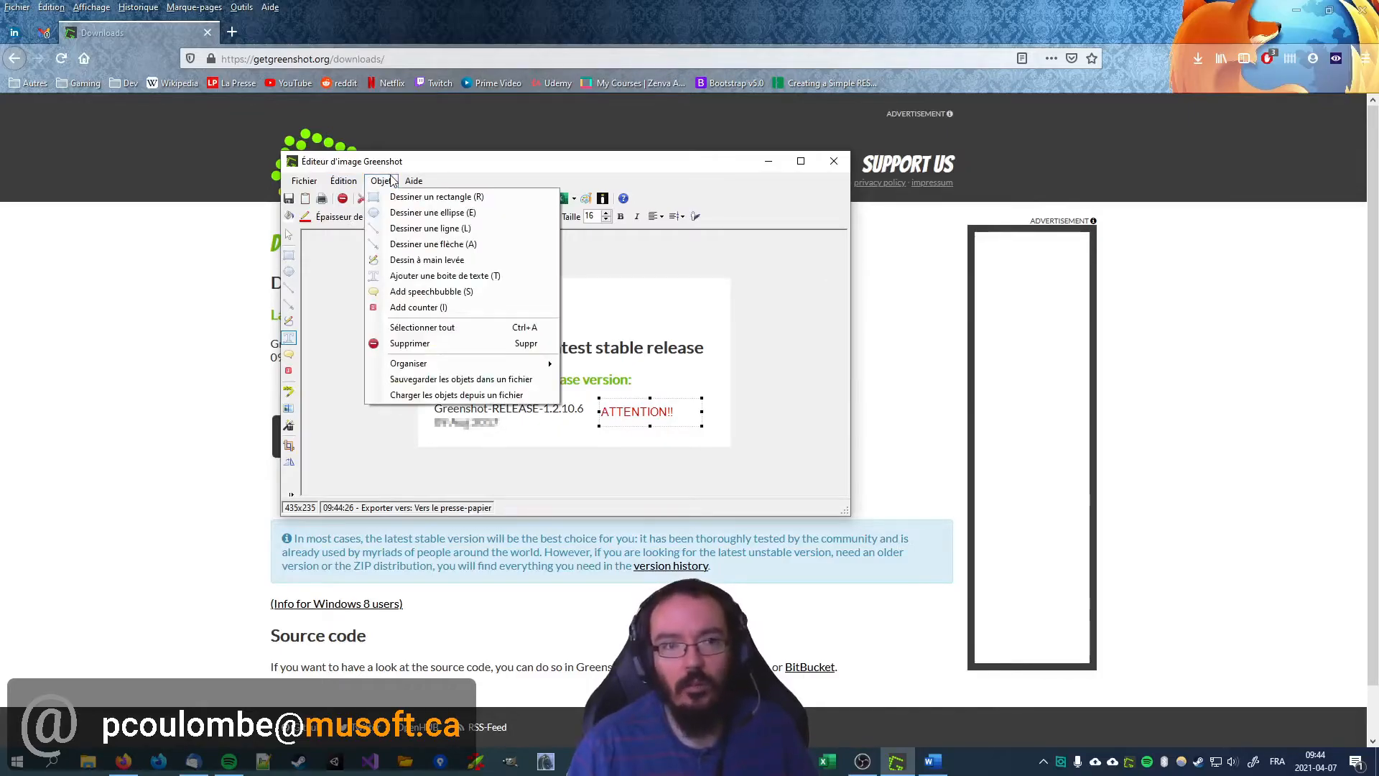
left_click(332, 173)
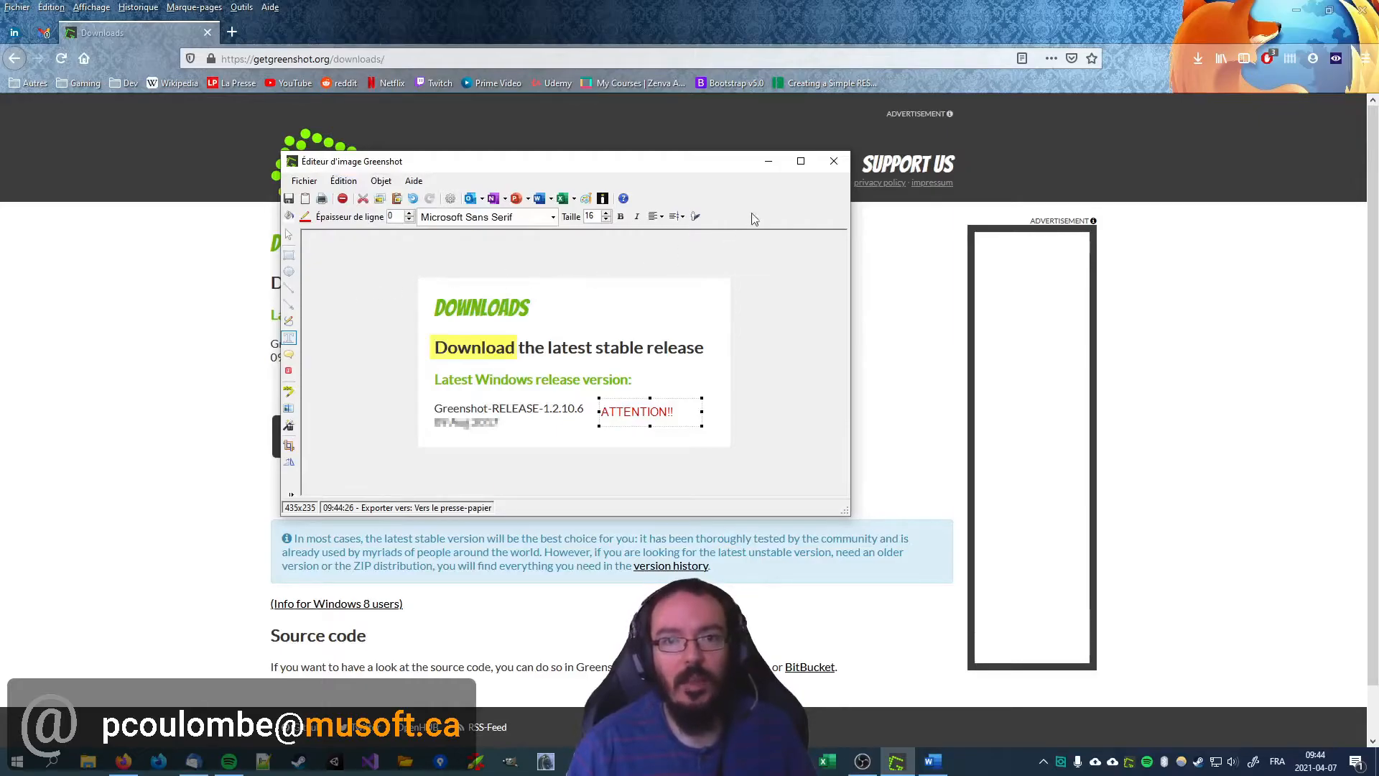
left_click(833, 161)
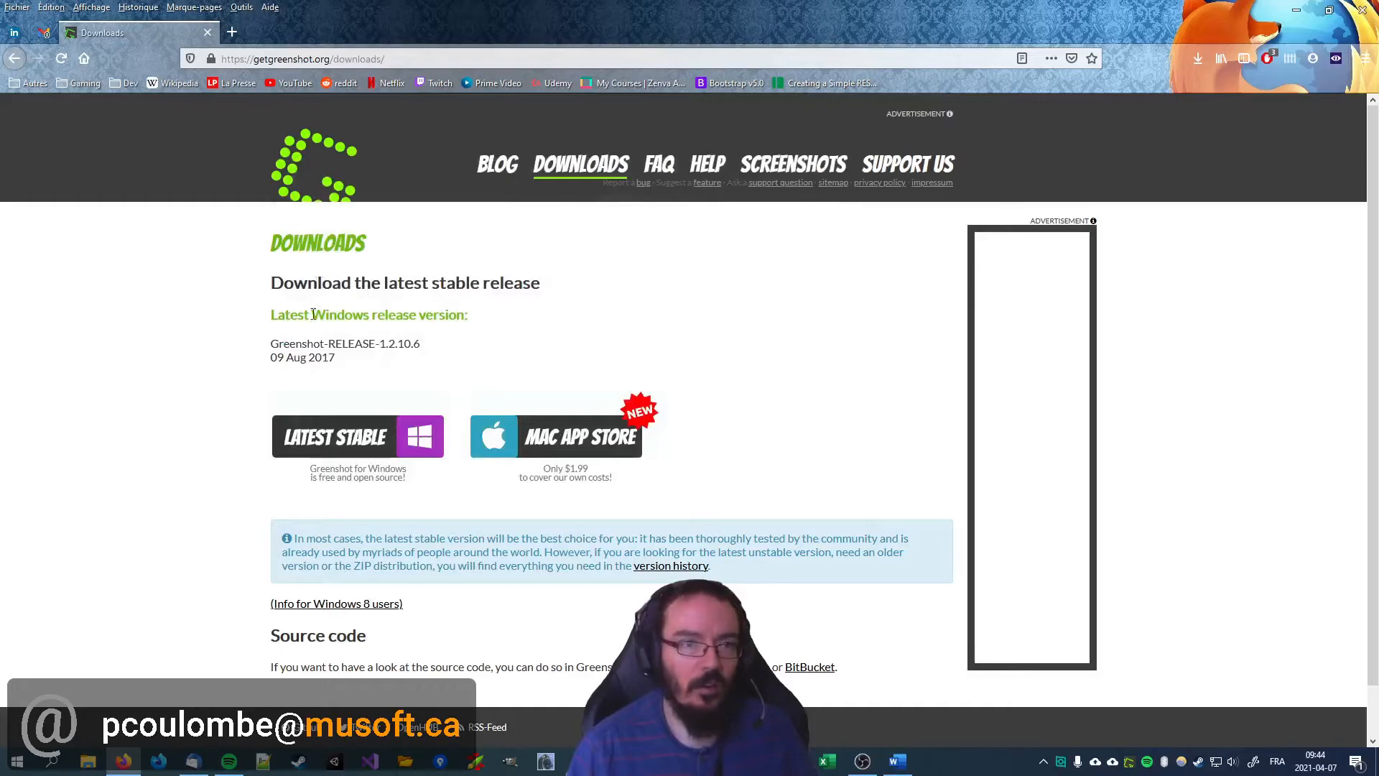
Step: Capture a region of about 436 x 228 pixels around the Downloads heading and release details, and open it in the image editor
key("Print")
left_click_drag(247, 213, 560, 378)
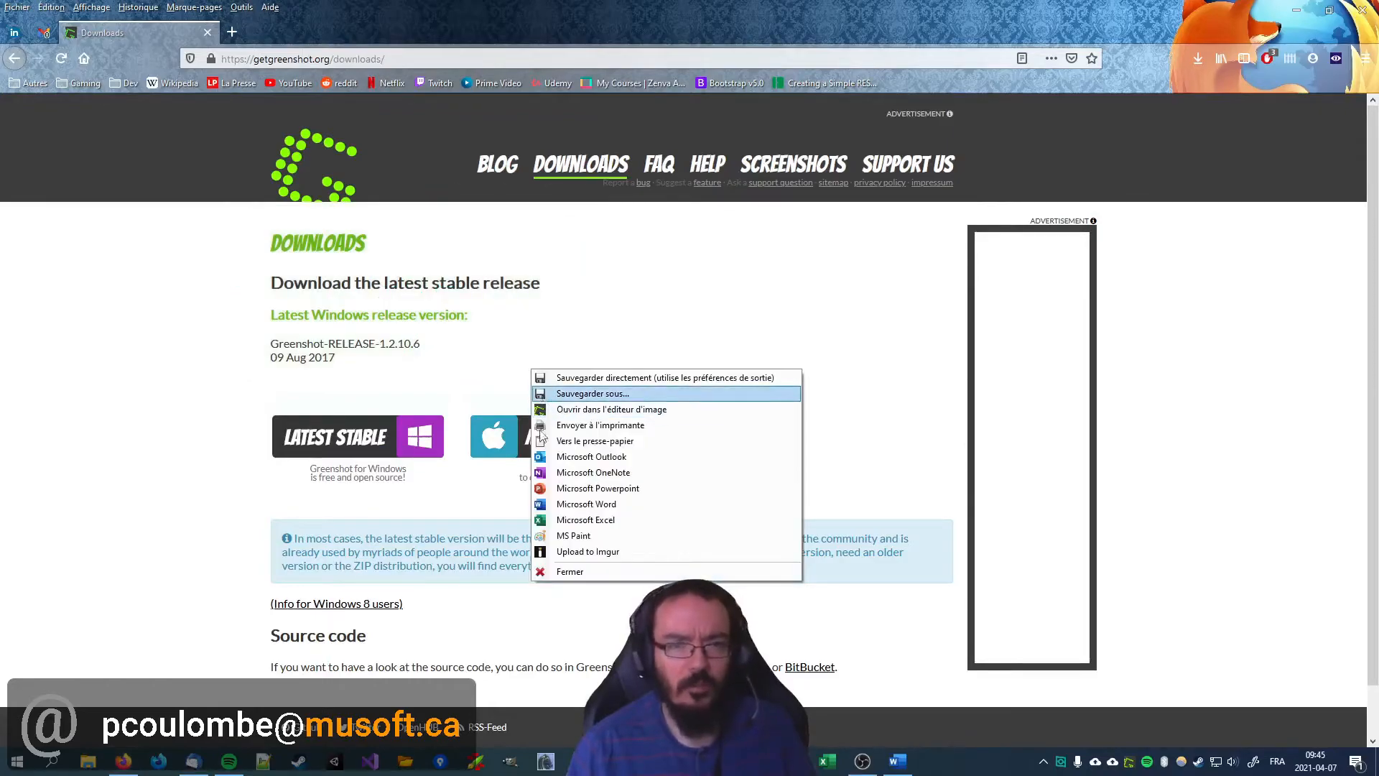
left_click(574, 408)
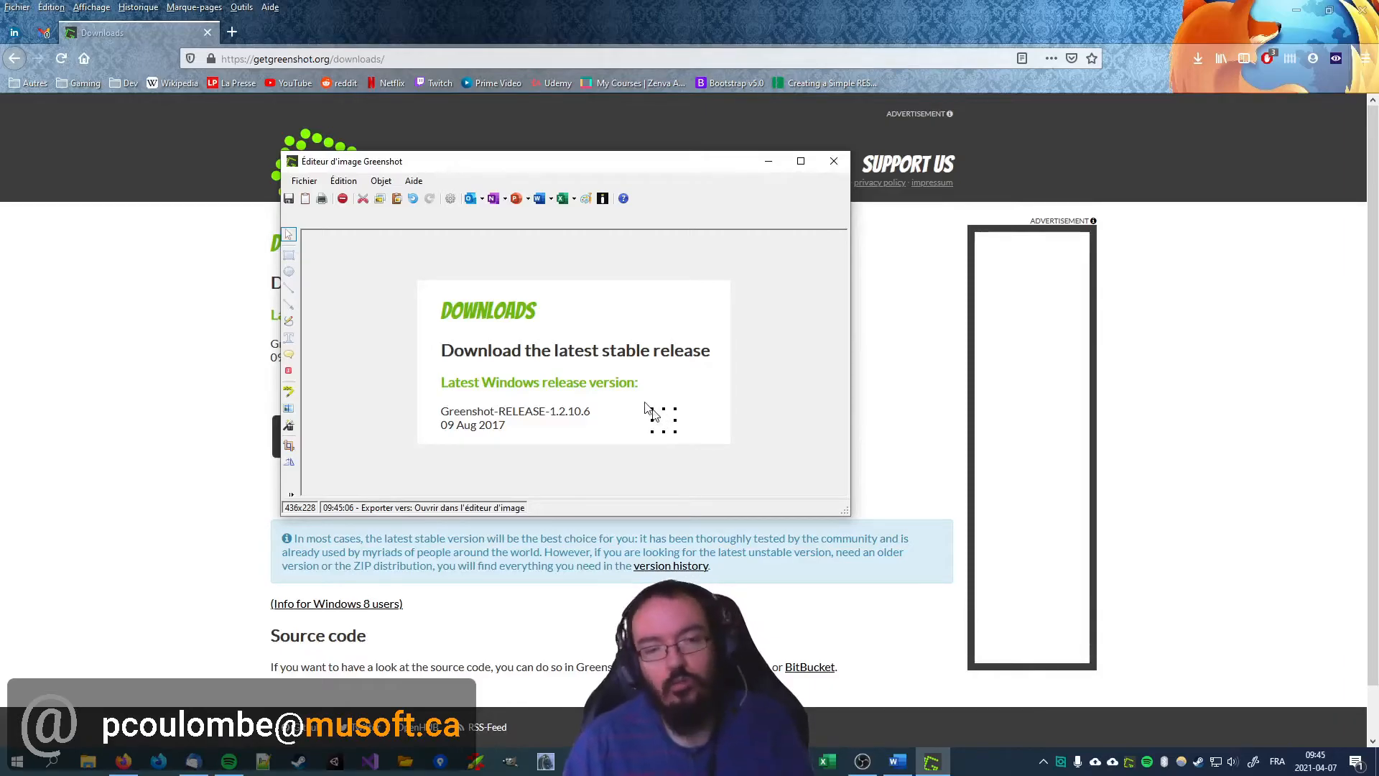
Step: Draw a red rectangle around "Latest Windows release version:" and an arrow pointing to its lower-right corner, with line thickness 2
key("r")
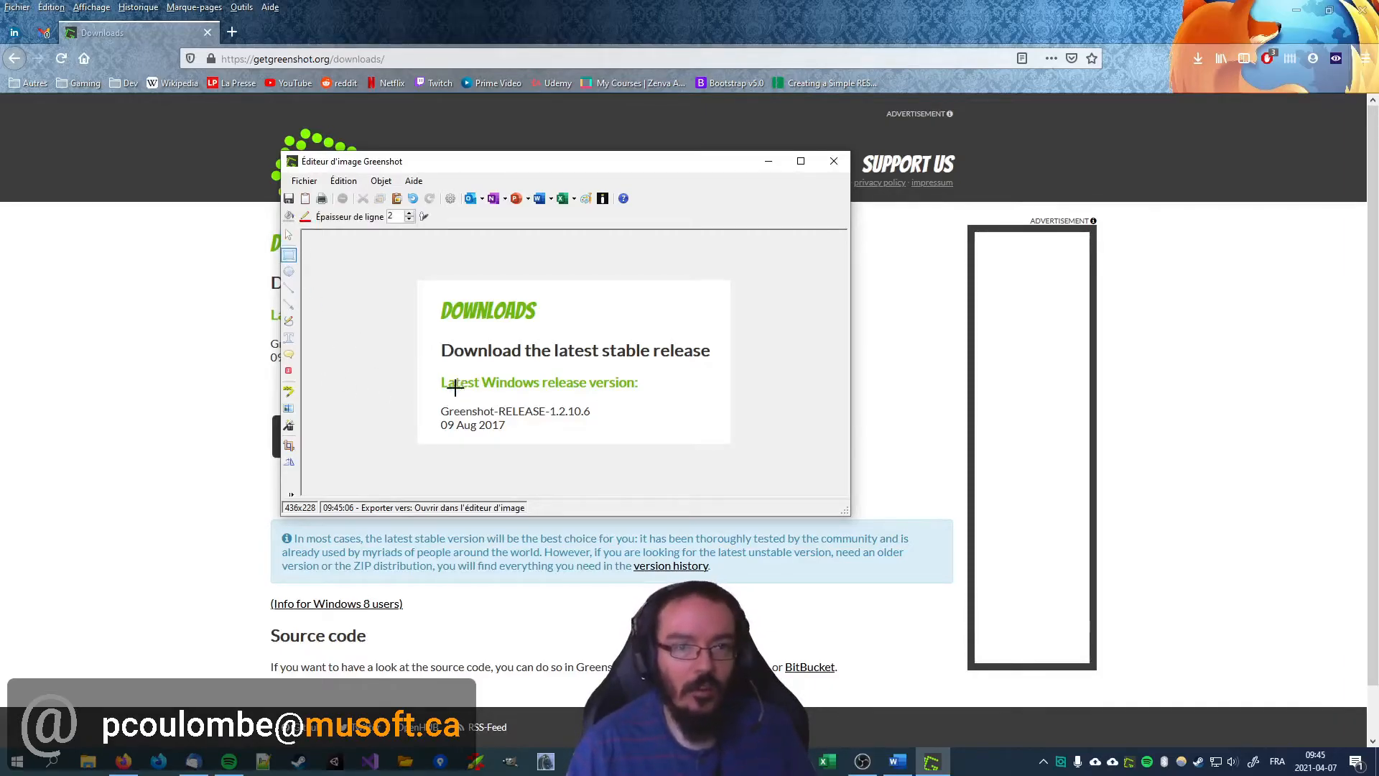
left_click_drag(435, 372, 643, 392)
left_click(288, 305)
left_click_drag(696, 433, 645, 394)
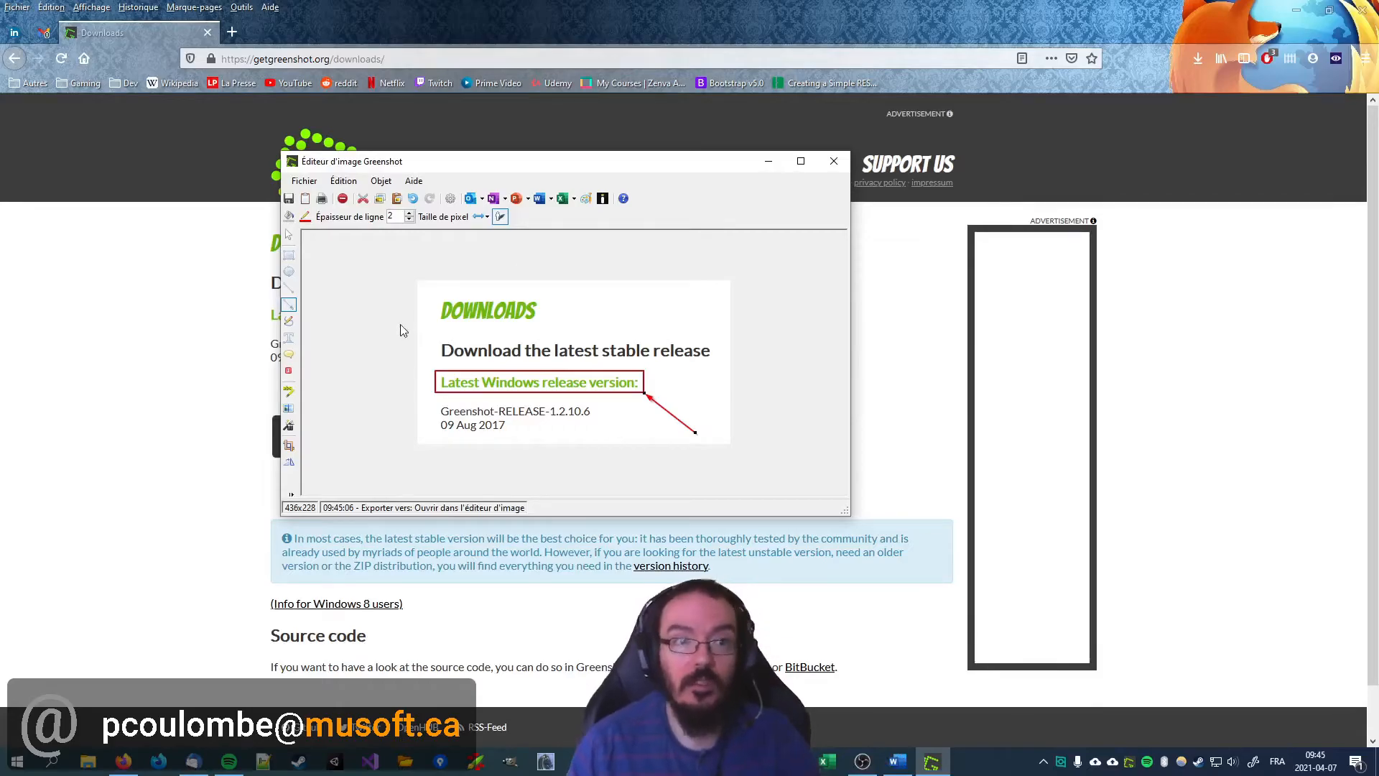
left_click(290, 255)
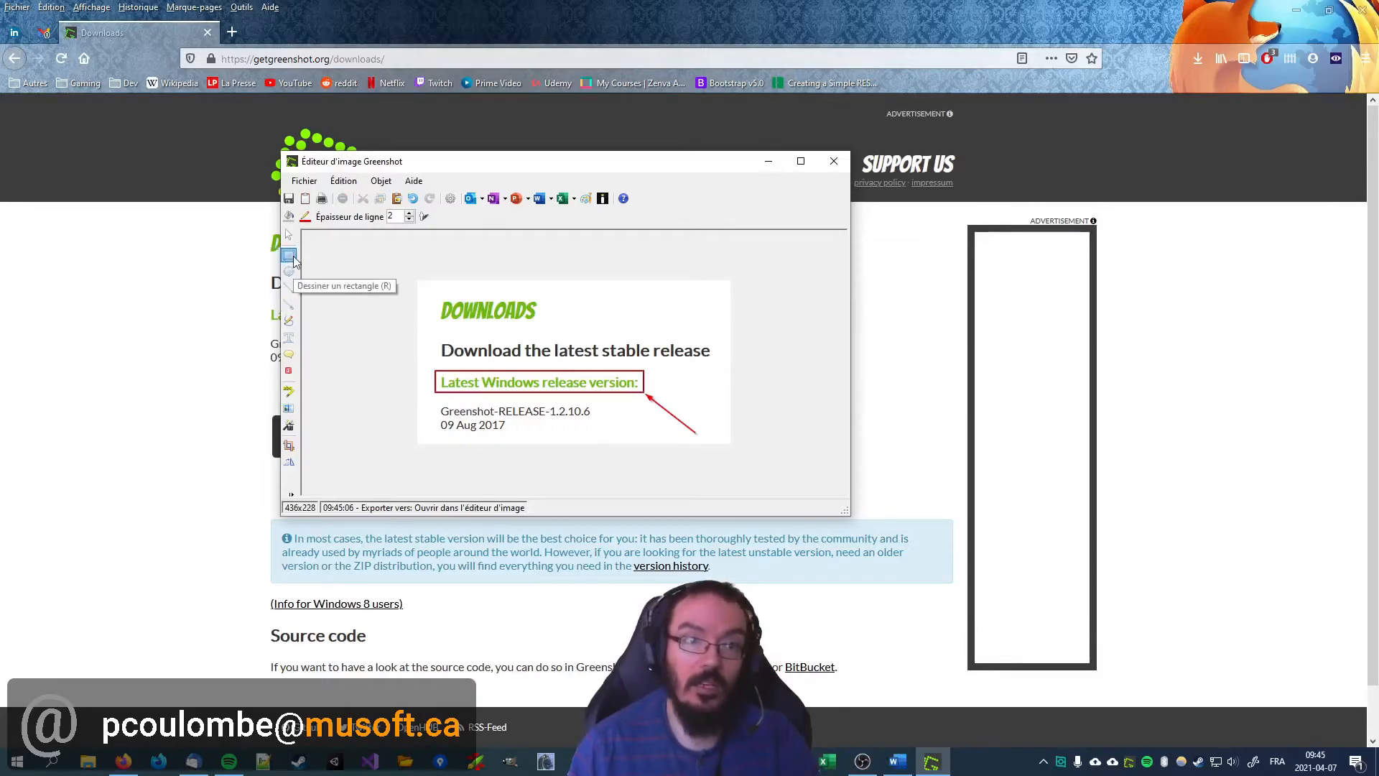
left_click(290, 304)
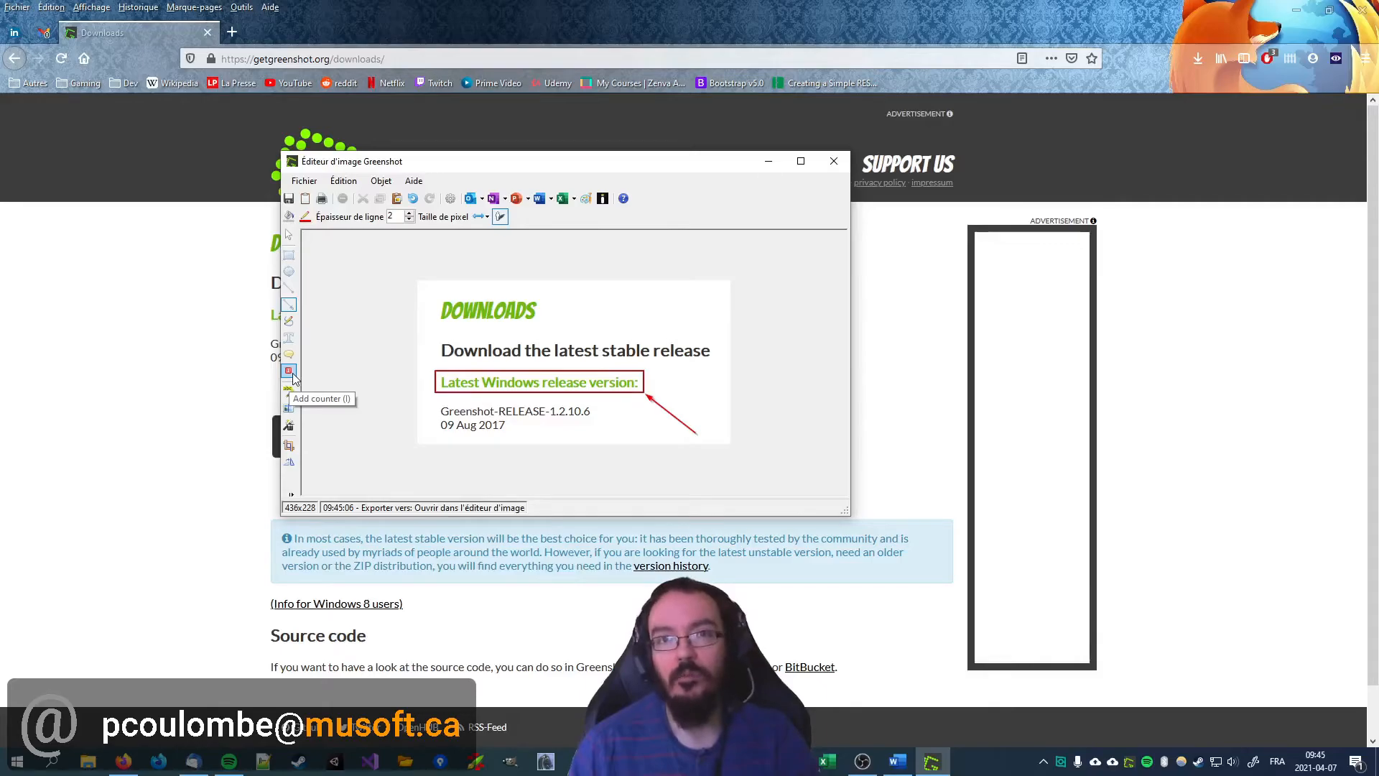
Step: Close the editor, capture a region of about 612 x 400 pixels covering the heading and both download buttons, and open it in the image editor
left_click(834, 161)
left_click(698, 427)
scroll(858, 516, "down", 1)
scroll(859, 516, "up", 1)
scroll(859, 516, "down", 1)
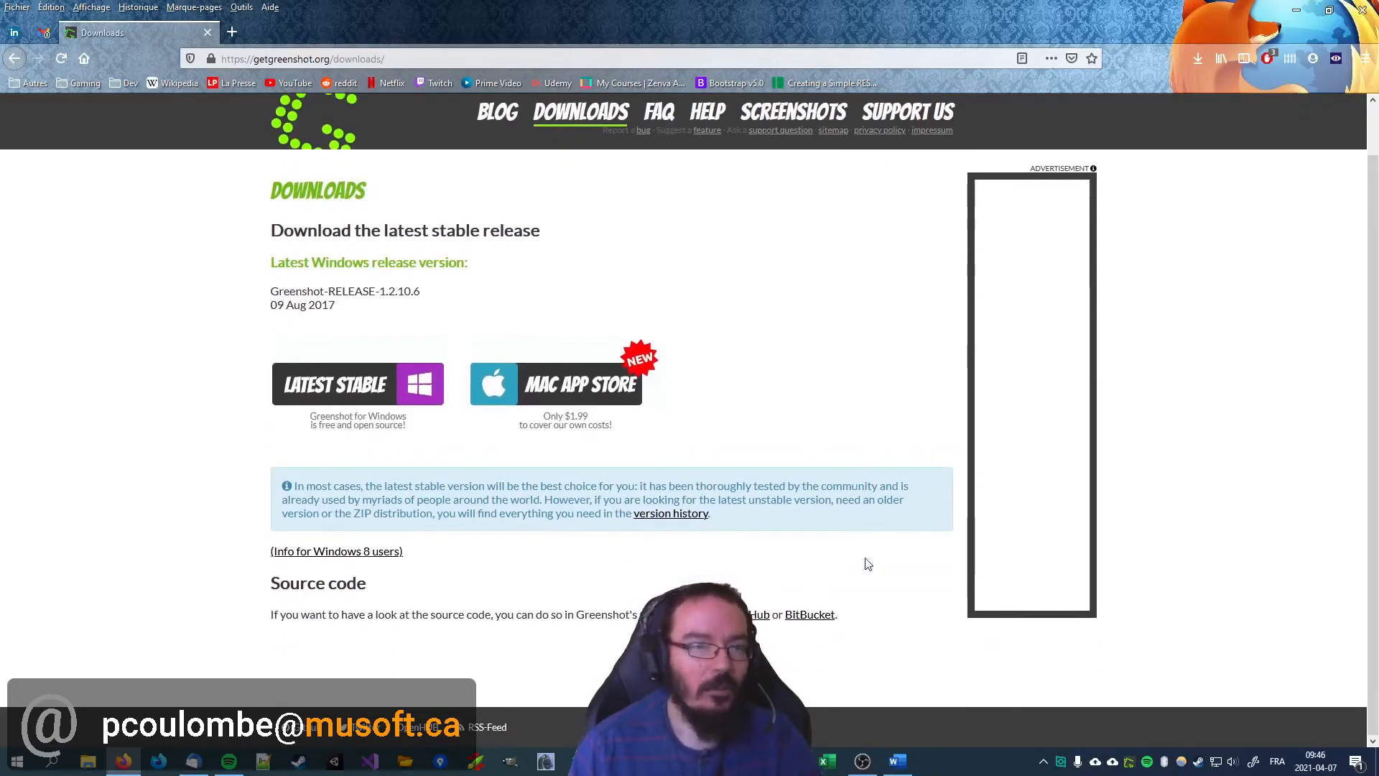
key("Print")
left_click_drag(255, 173, 691, 444)
left_click(718, 486)
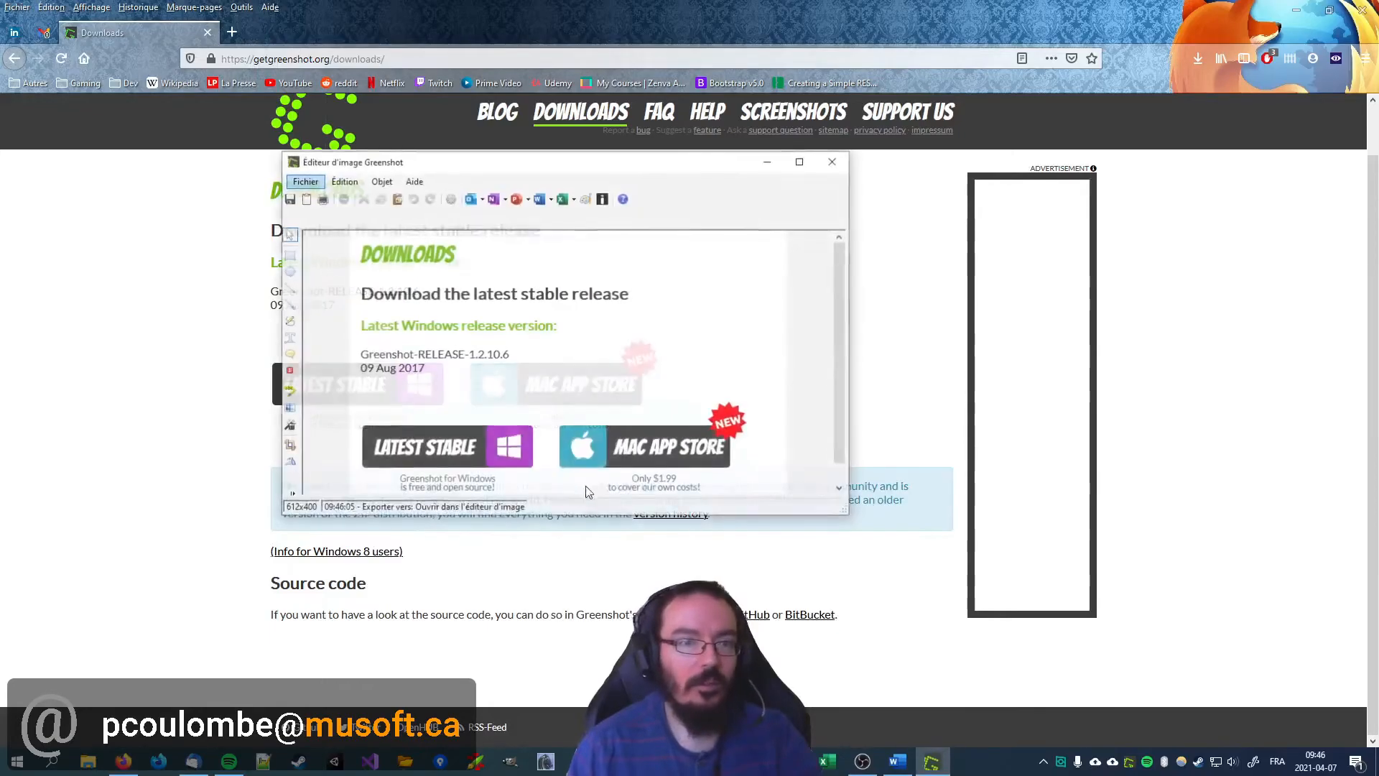
Step: Place a number 1 counter on the upper-right corner of the Latest Stable download button in the capture
scroll(581, 459, "down", 1)
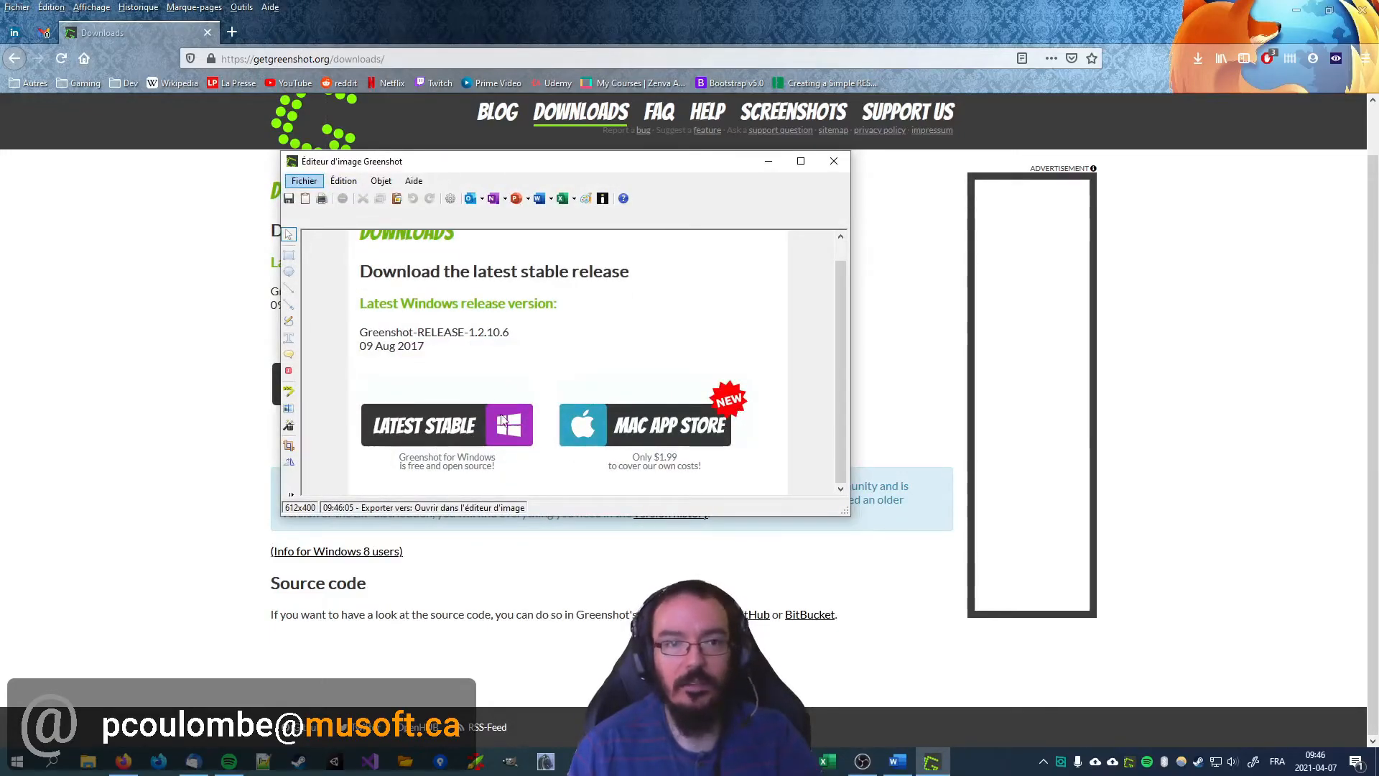
left_click(289, 371)
left_click(530, 398)
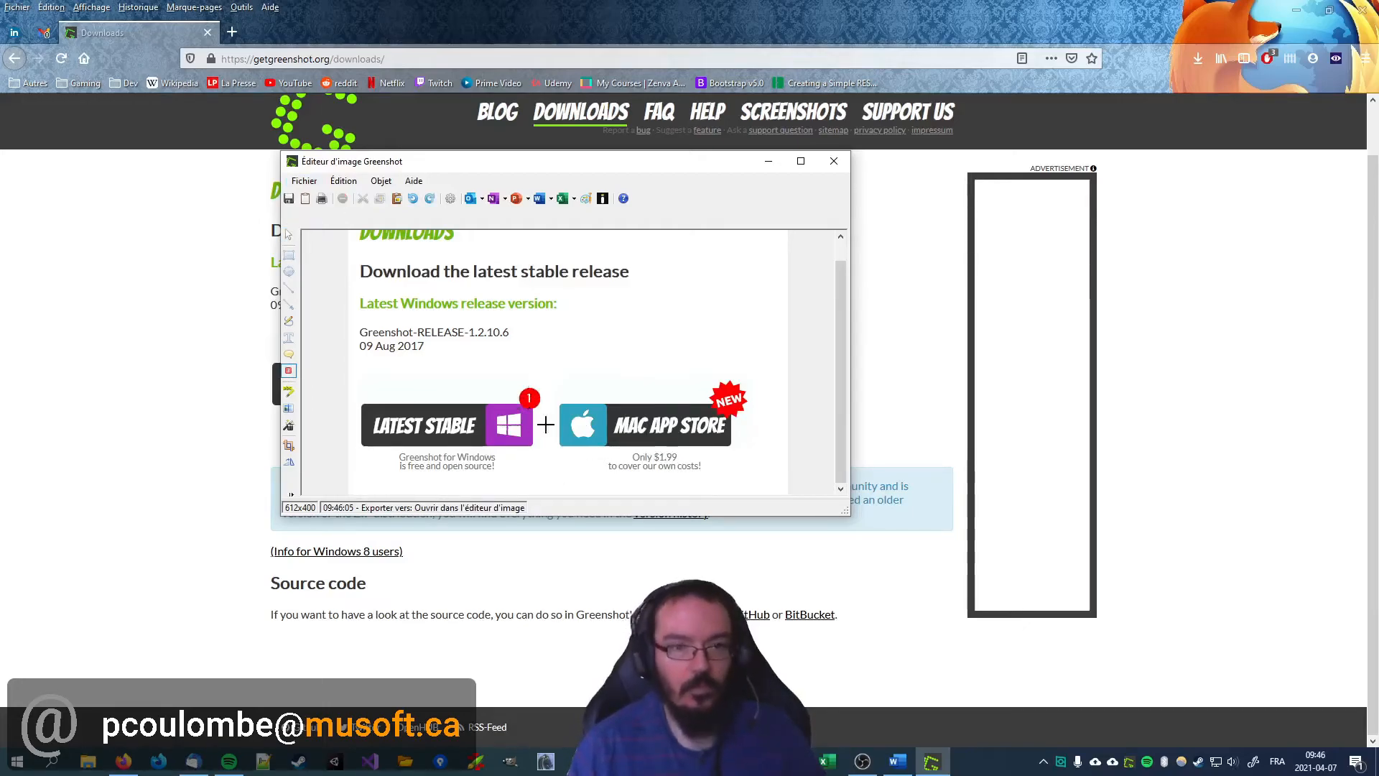
Step: Place a number 2 counter on the upper-left corner of the Mac App Store button in the capture
left_click(602, 410)
left_click_drag(602, 410, 564, 400)
left_click(564, 398)
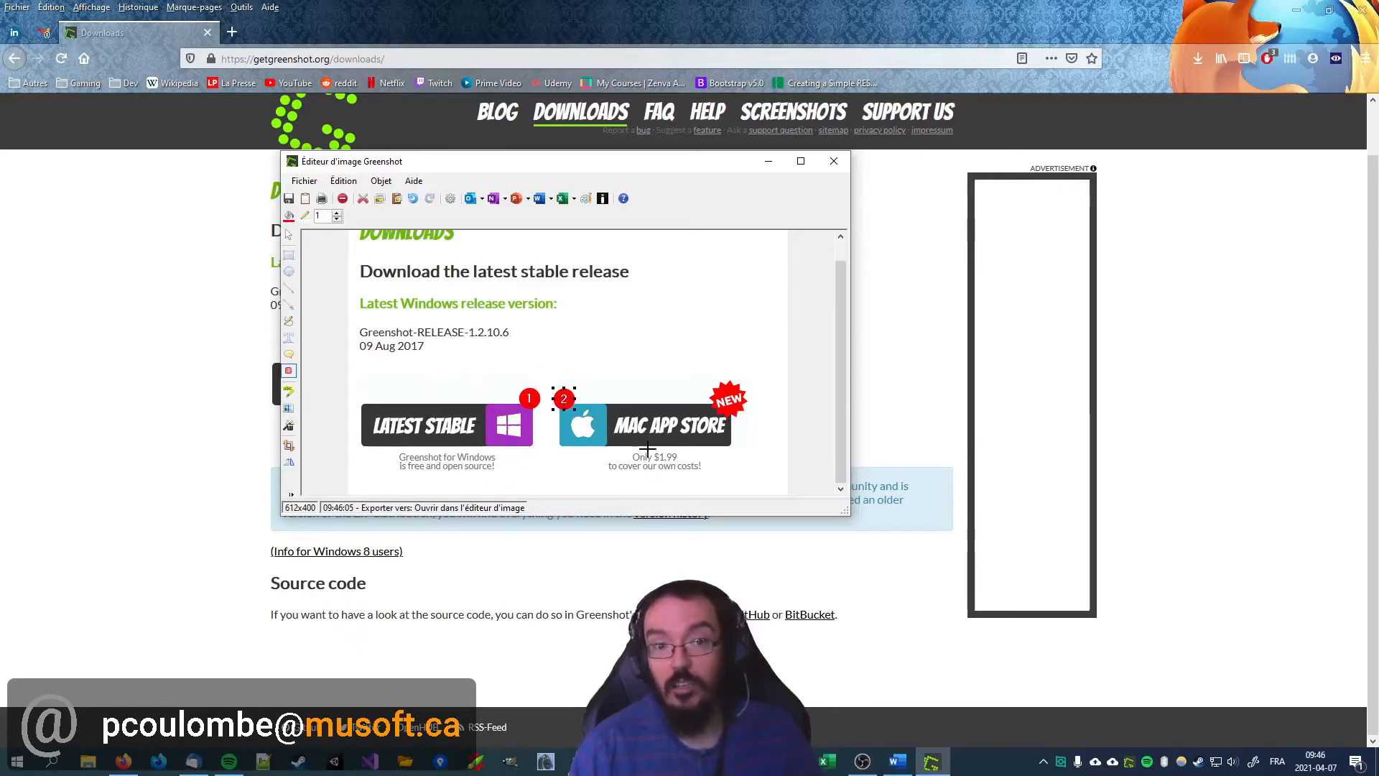
Step: Delete the number 2 and number 1 counters from the capture
key("Delete")
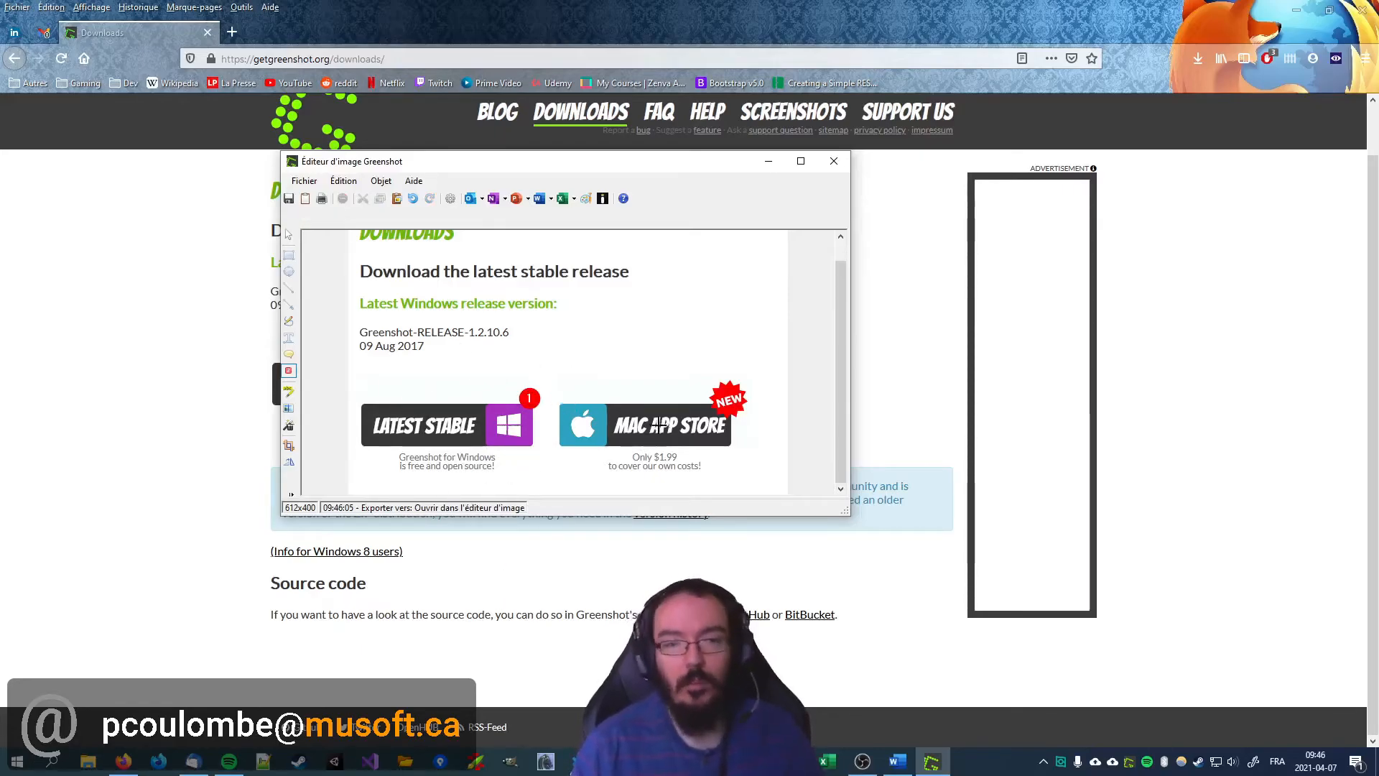
left_click(288, 234)
left_click(530, 397)
key("Delete")
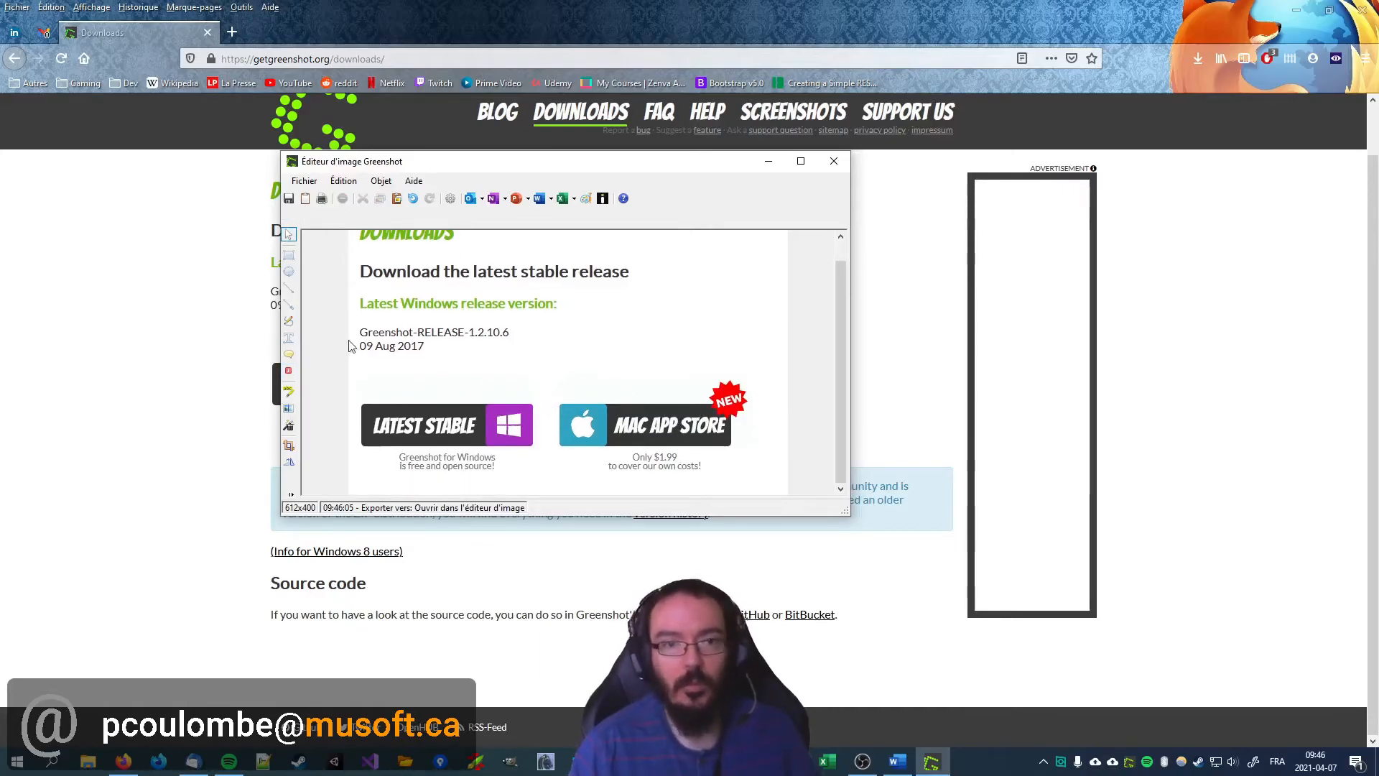
Step: Pixelate the release name and date under "Latest Windows release version:" with pixel size 8, and copy the edited capture to the clipboard
left_click(289, 407)
left_click_drag(358, 324, 523, 358)
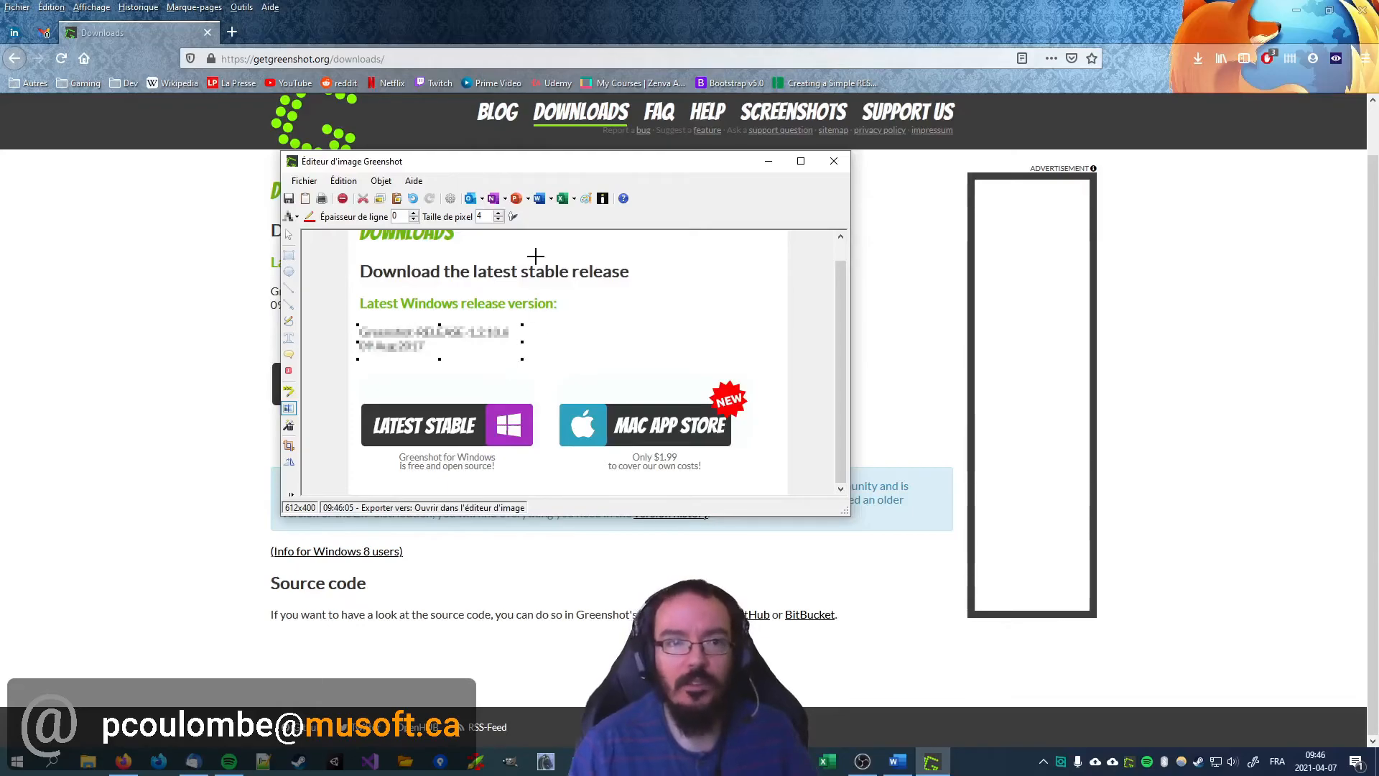
left_click(497, 213)
left_click(497, 213)
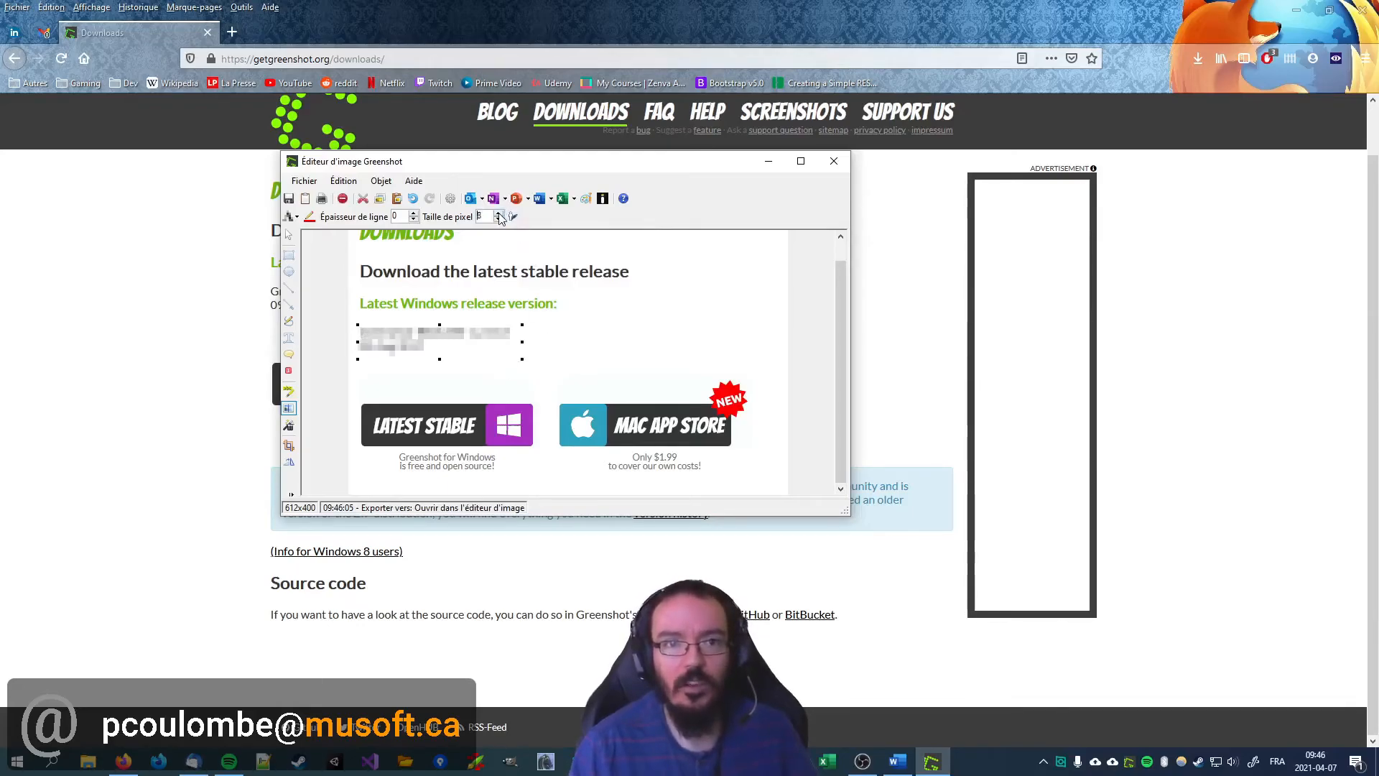
scroll(549, 429, "up", 1)
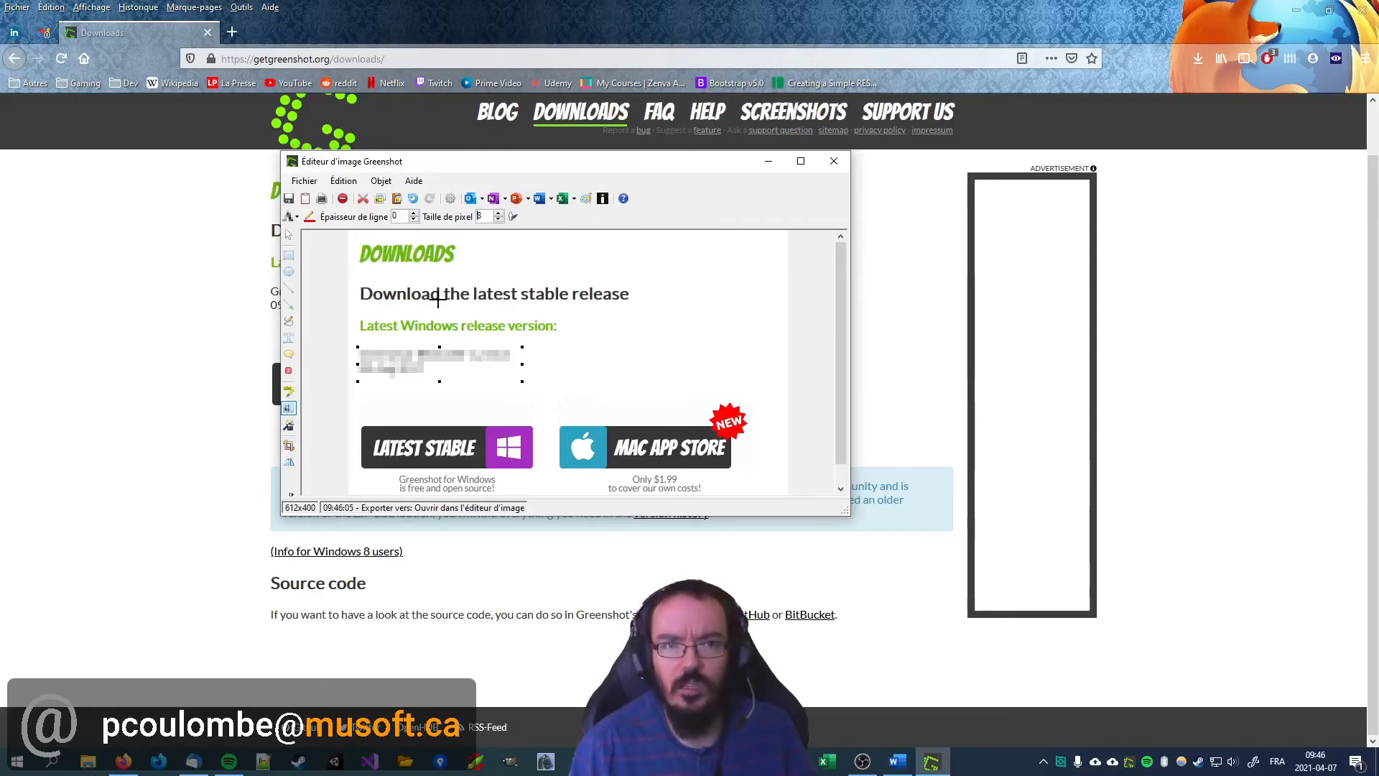
left_click(304, 198)
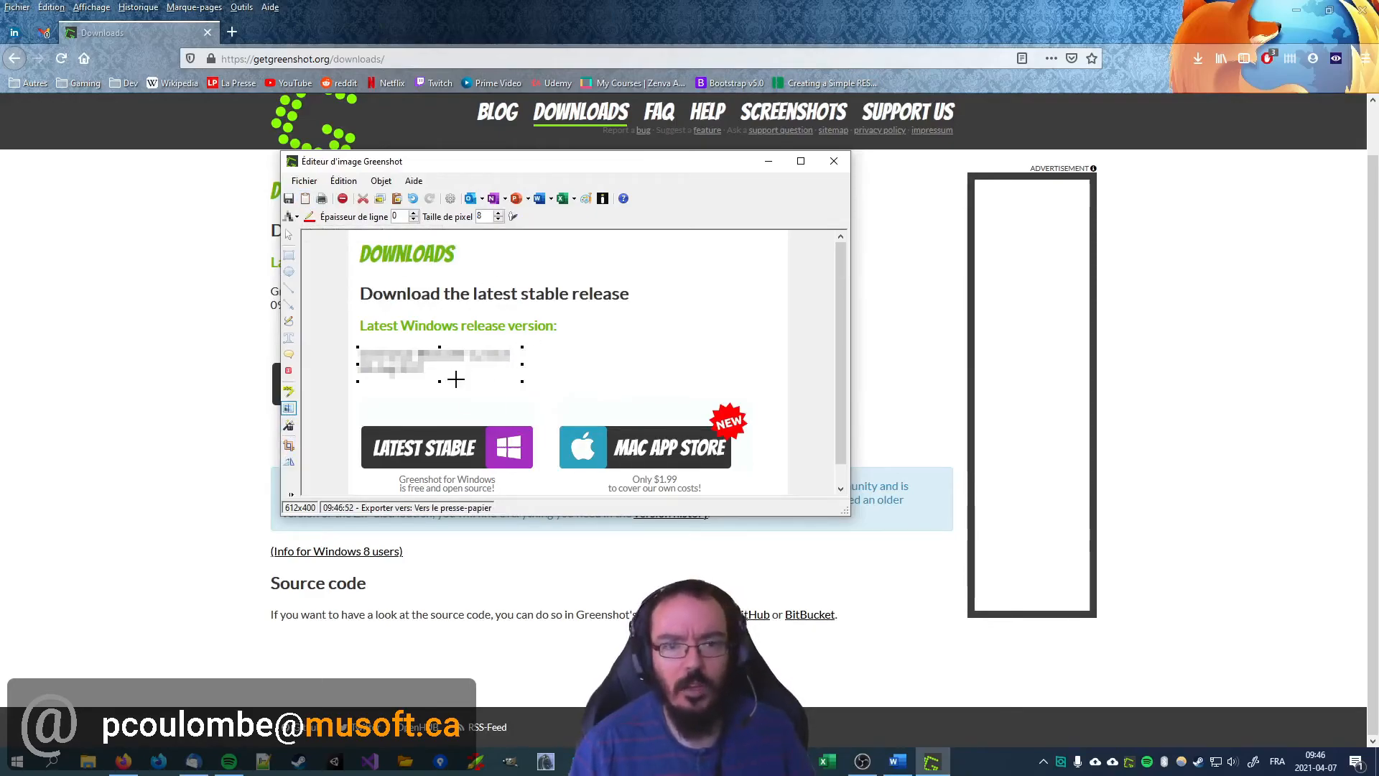